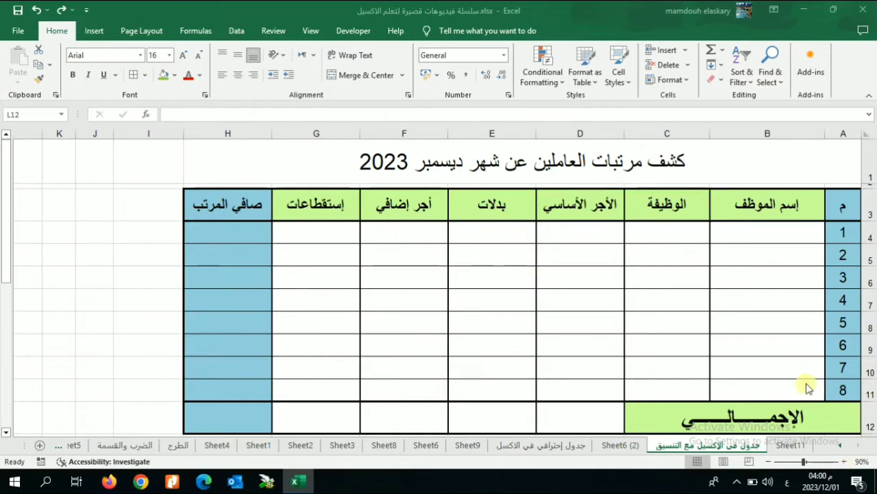
# Open the empty Sheet11 worksheet from the sheet tabs
pyautogui.click(790, 447)
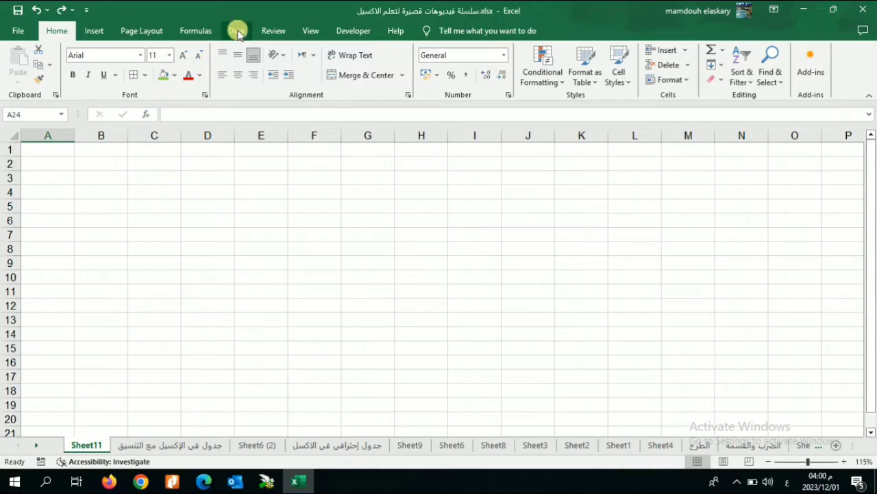
# Turn on Sheet Right-to-Left under Page Layout so column A sits on the right
pyautogui.click(199, 32)
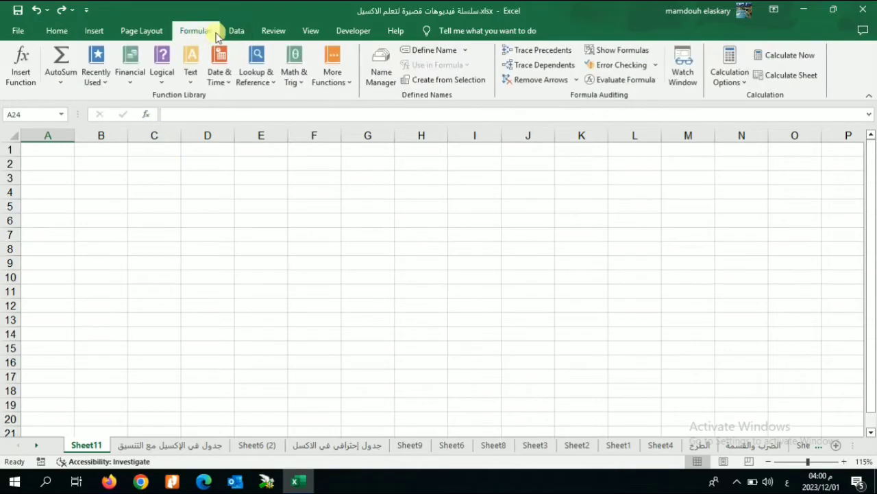
pyautogui.click(144, 31)
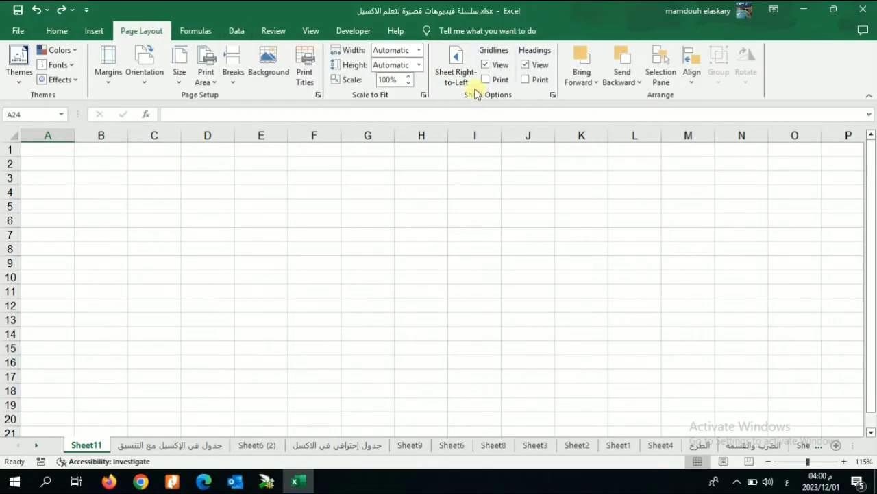
pyautogui.click(451, 75)
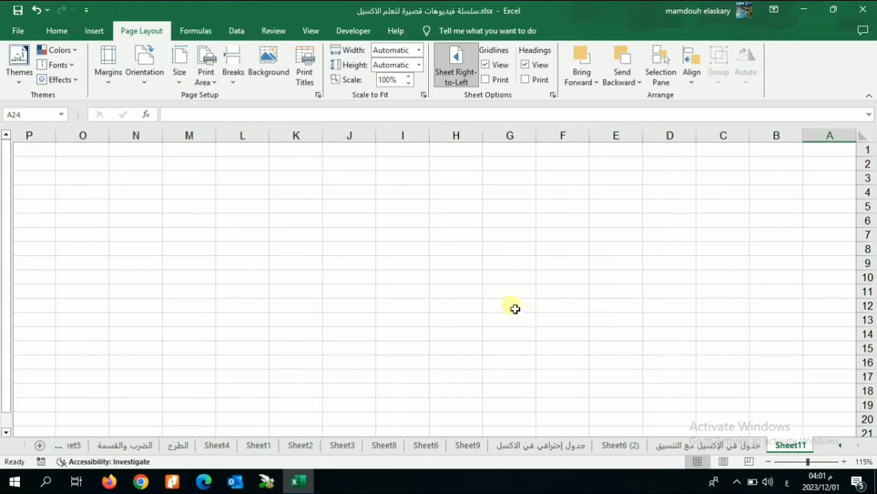
pyautogui.click(583, 240)
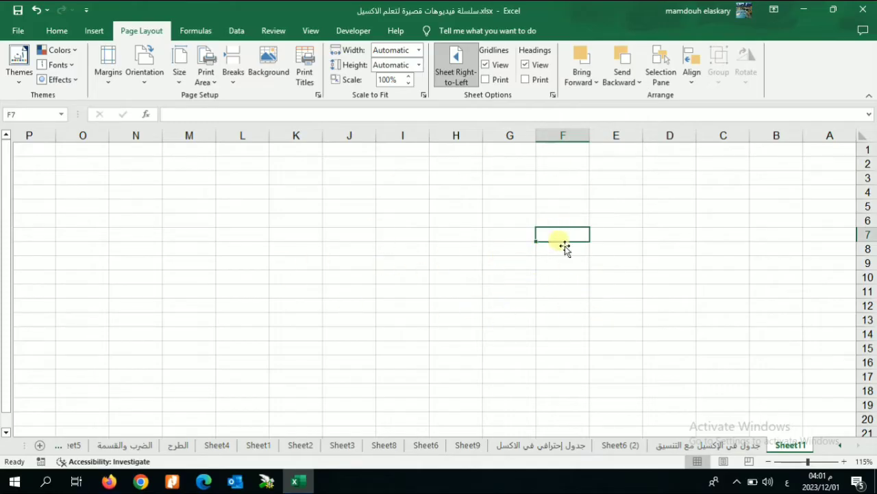
# Check the right-to-left layout on cells F4, E9, L14 and others, then select all cells
pyautogui.click(588, 197)
pyautogui.click(610, 257)
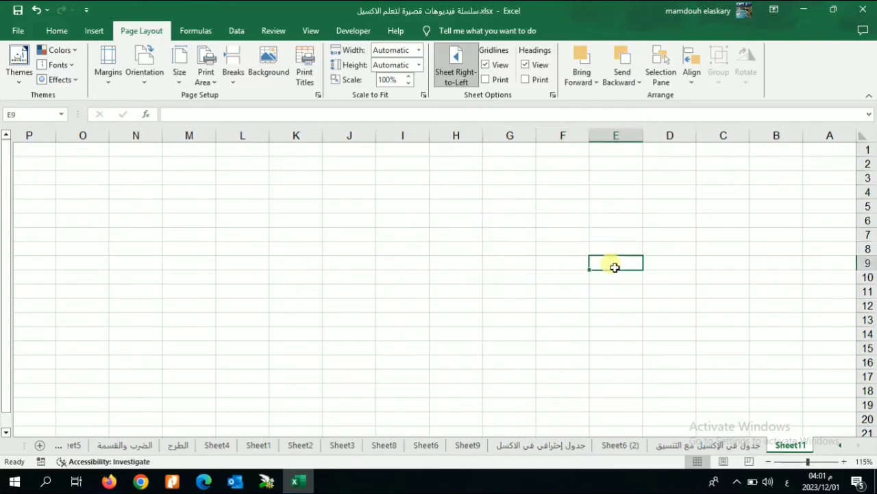
pyautogui.click(253, 333)
pyautogui.click(214, 209)
pyautogui.click(422, 223)
pyautogui.click(594, 306)
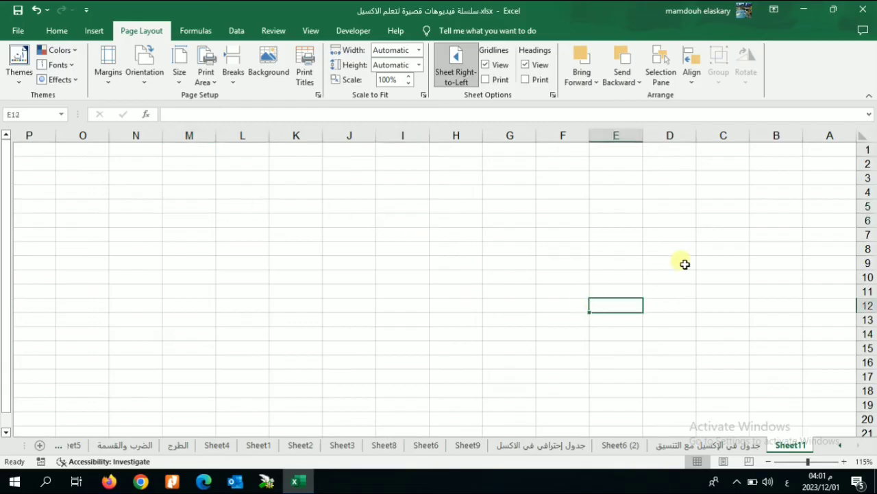
pyautogui.click(716, 238)
pyautogui.click(625, 294)
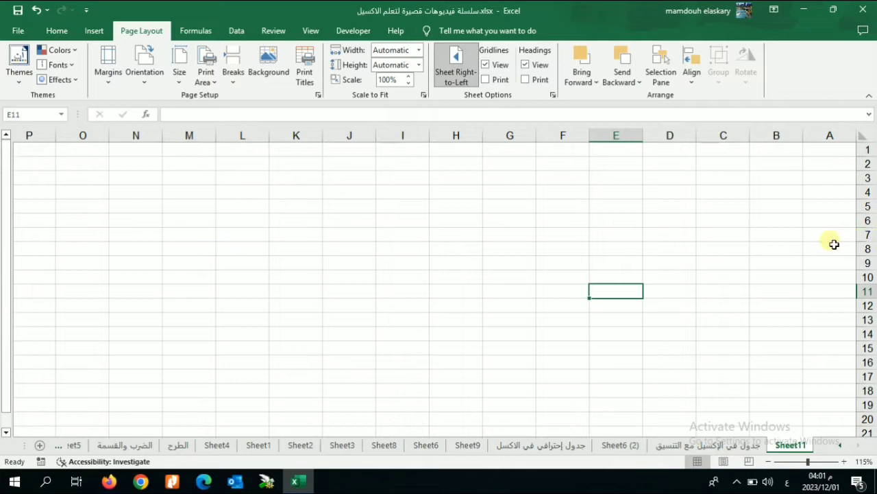
pyautogui.click(868, 138)
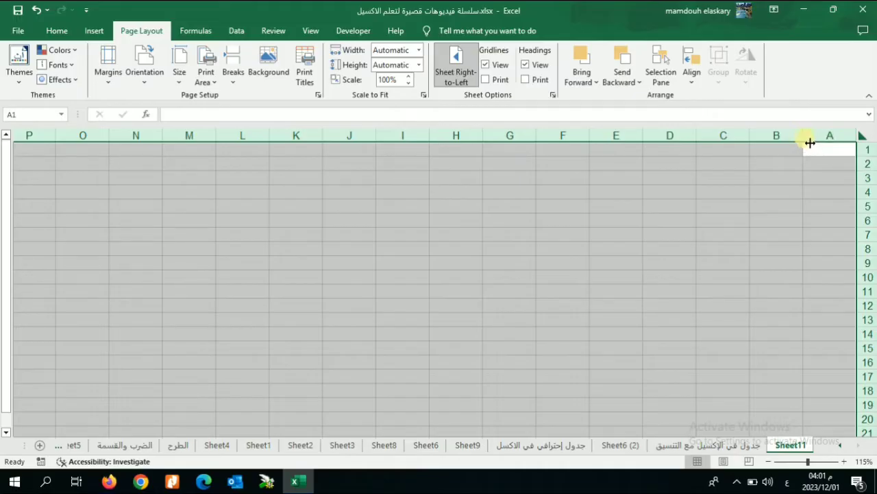
# Widen all columns on the sheet to about 184 pixels
pyautogui.click(805, 140)
pyautogui.moveTo(808, 142); pyautogui.dragTo(739, 142)
pyautogui.click(703, 199)
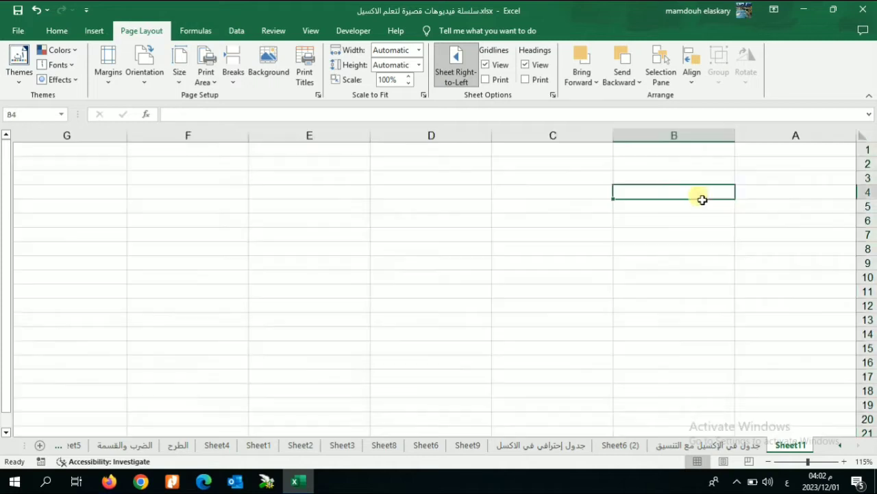
# Reselect the whole sheet and make every row taller
pyautogui.click(871, 135)
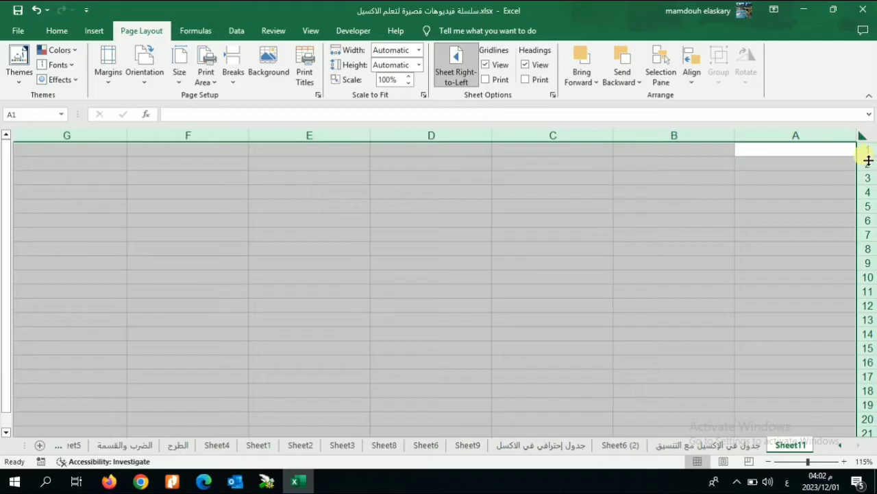
pyautogui.moveTo(869, 159); pyautogui.dragTo(868, 177)
pyautogui.click(656, 209)
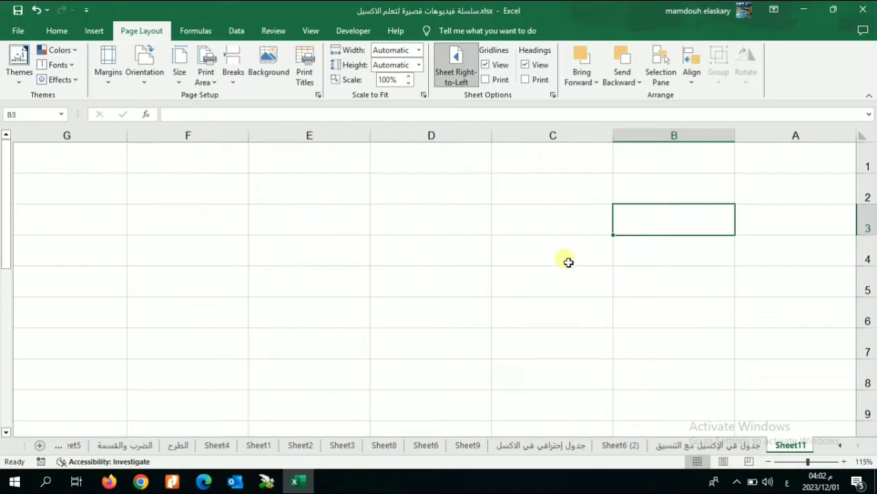
# Enter the headers م, اسم الموظف and الوظيفة in A3 through C3
pyautogui.click(754, 223)
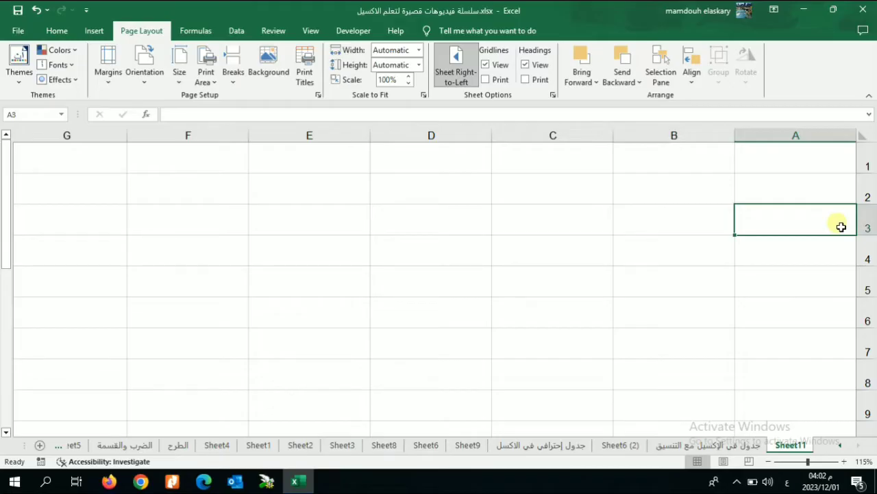
pyautogui.write('م')
pyautogui.press('Tab')
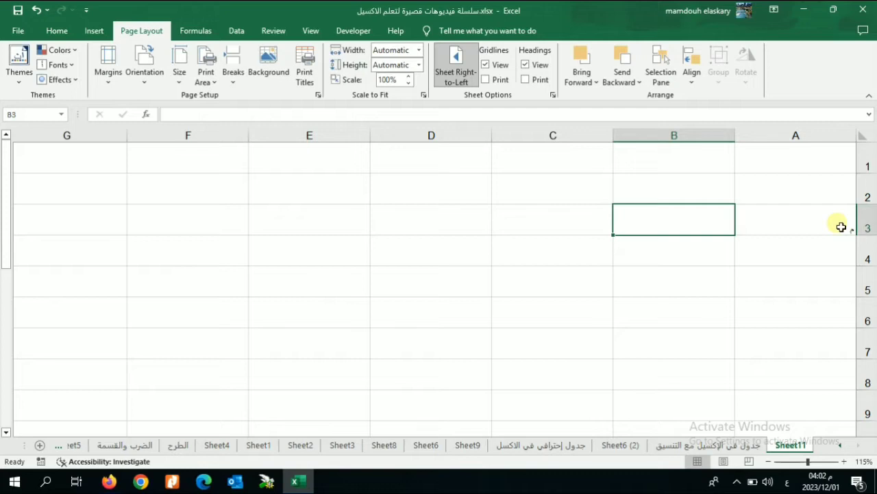
pyautogui.write('اسم')
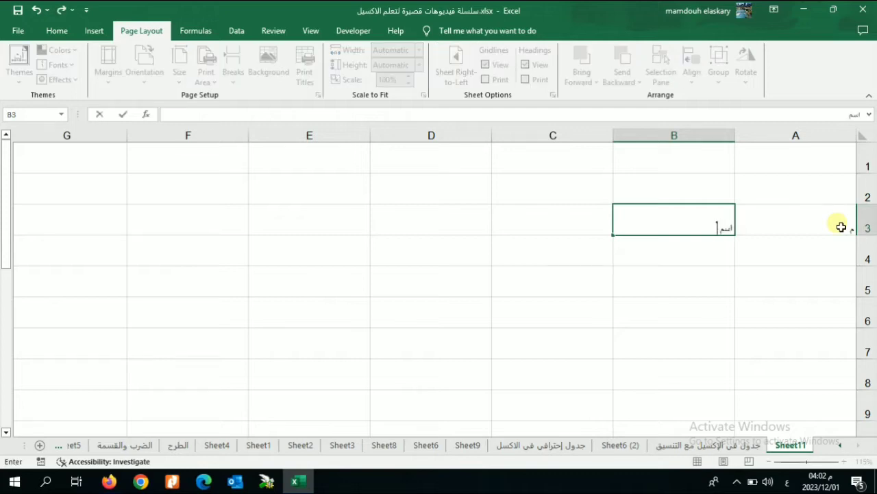
pyautogui.write('ظ')
pyautogui.press('BackSpace')
pyautogui.press('Left')
pyautogui.press('Right')
pyautogui.press('Right')
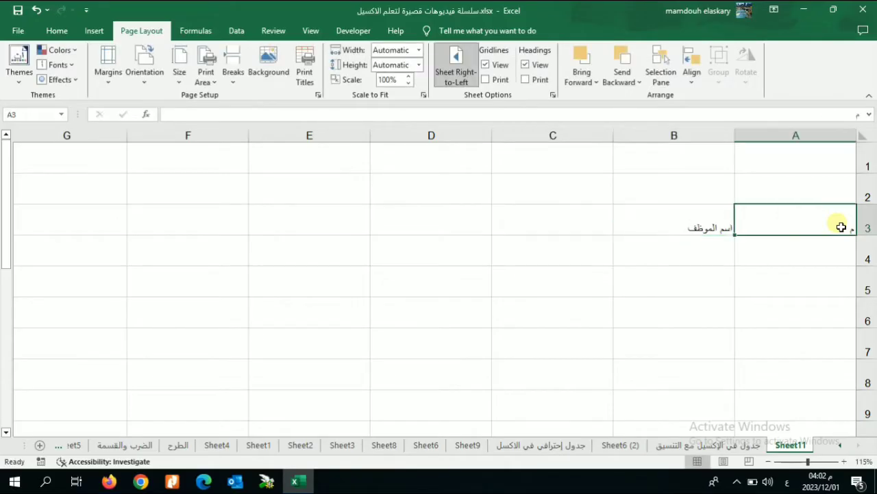
pyautogui.press('Left')
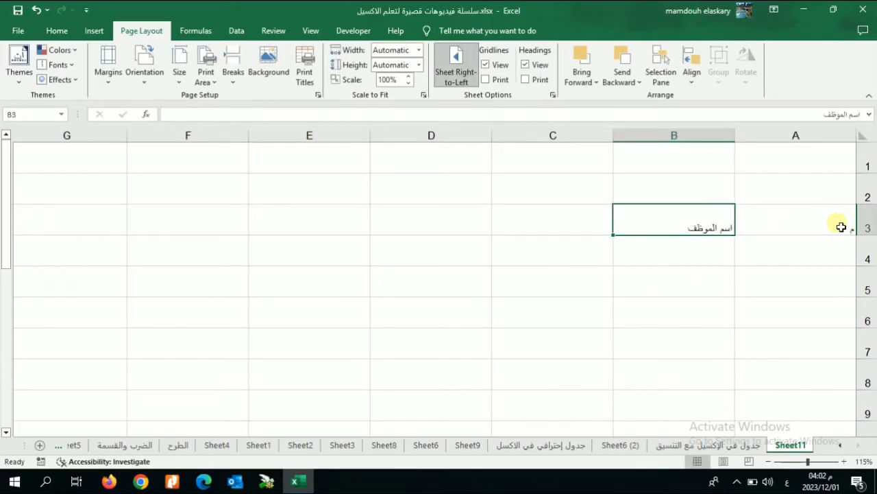
pyautogui.press('Left')
pyautogui.write('ال')
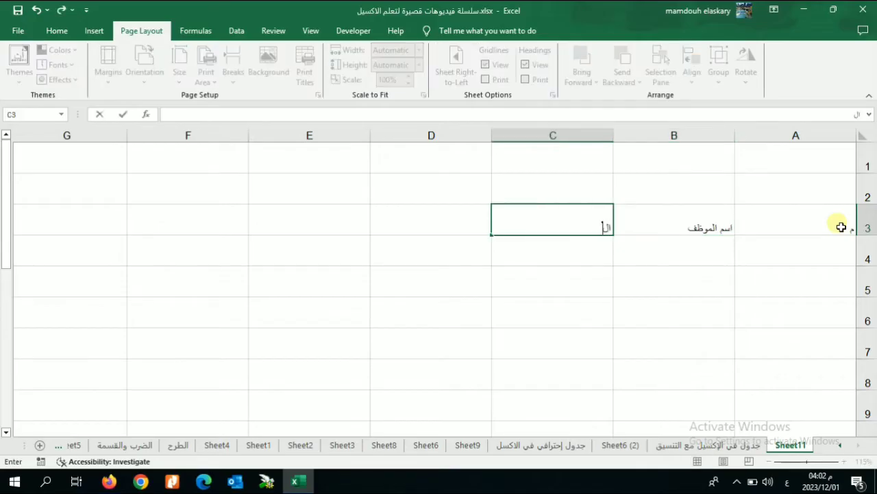
pyautogui.write('وظي')
pyautogui.write('فة')
pyautogui.press('Tab')
# Enter الأجر الأساسي, بدلات, أجر إضافي, أستقطعات and صافي المرتب in D3 through H3
pyautogui.write('الأ')
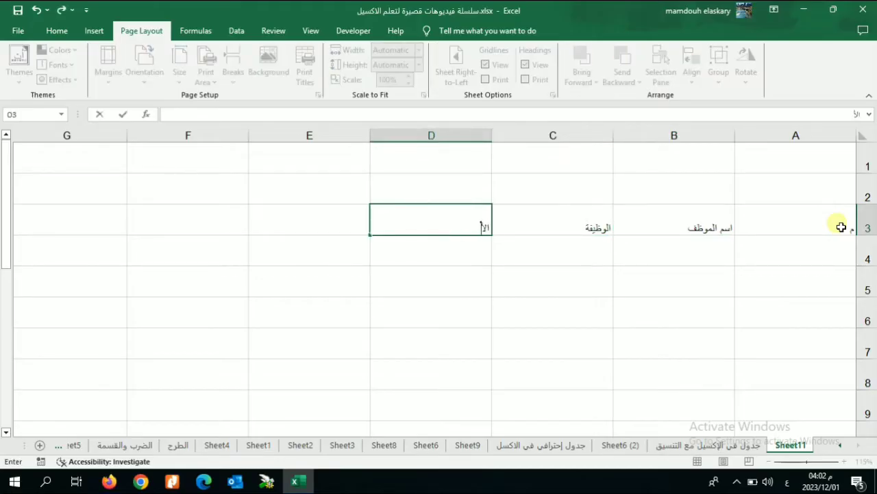
pyautogui.write('جر الأساسي')
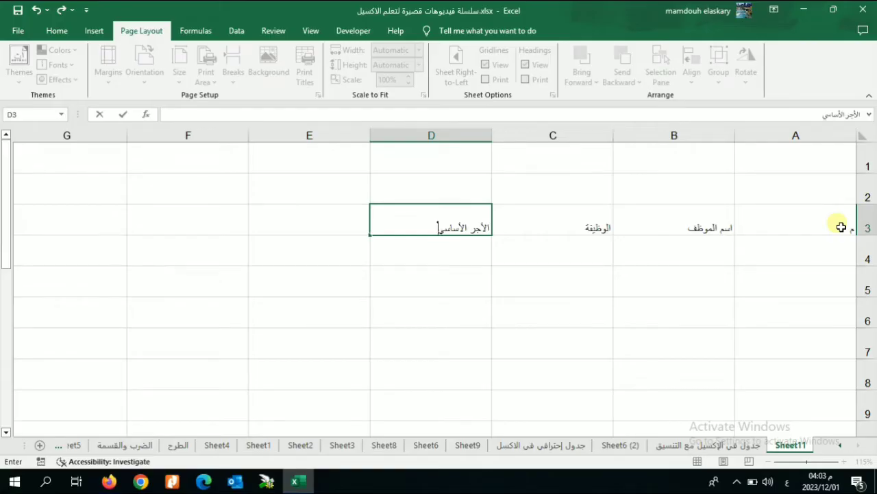
pyautogui.press('Tab')
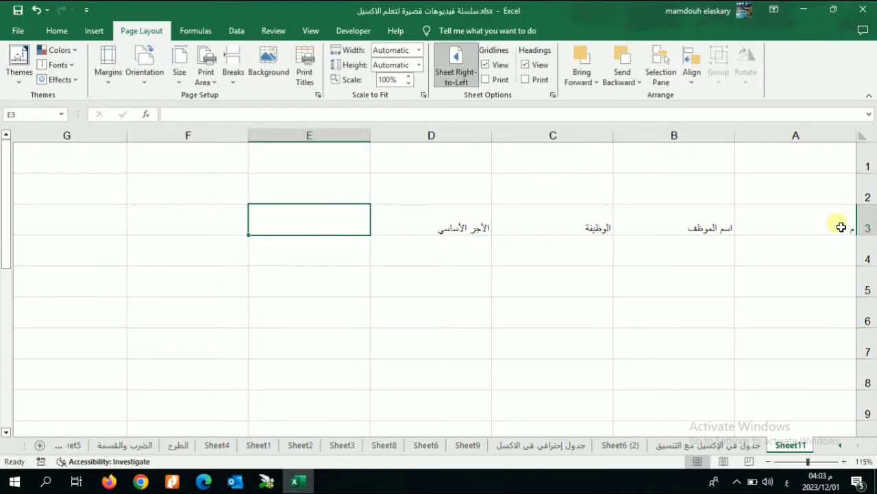
pyautogui.write('بدلات')
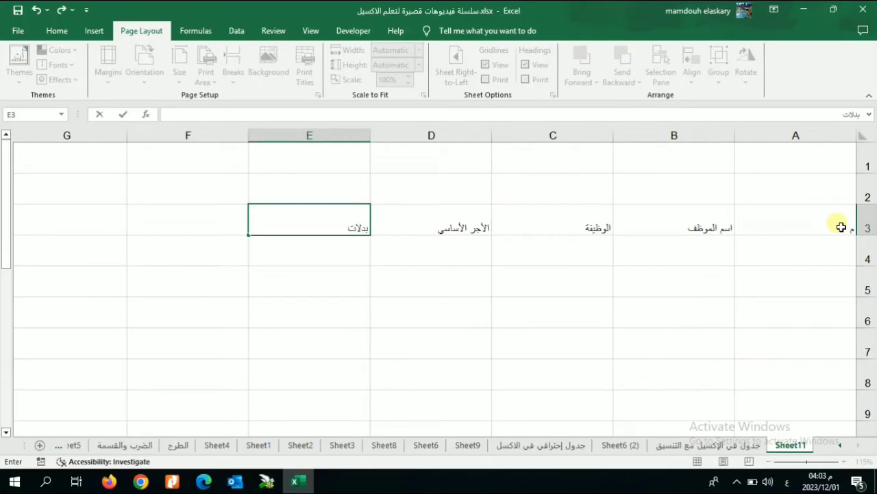
pyautogui.press('Tab')
pyautogui.write('ظ')
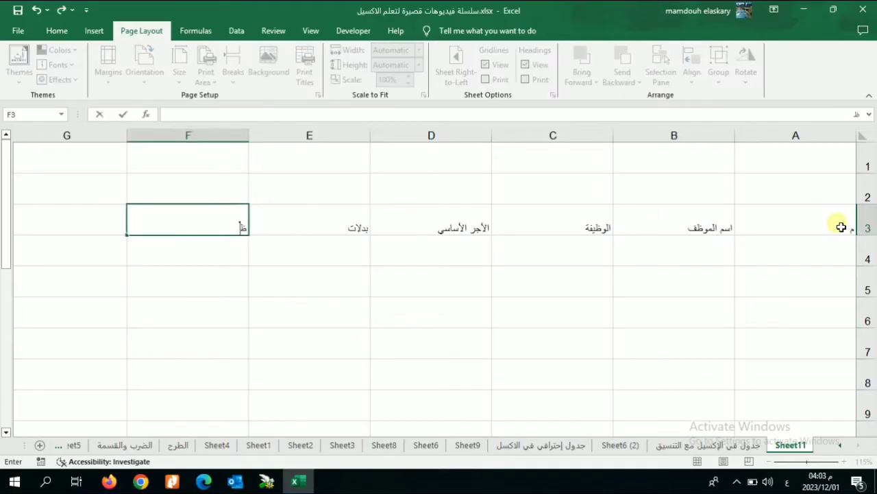
pyautogui.press('BackSpace')
pyautogui.write('جر إضافي')
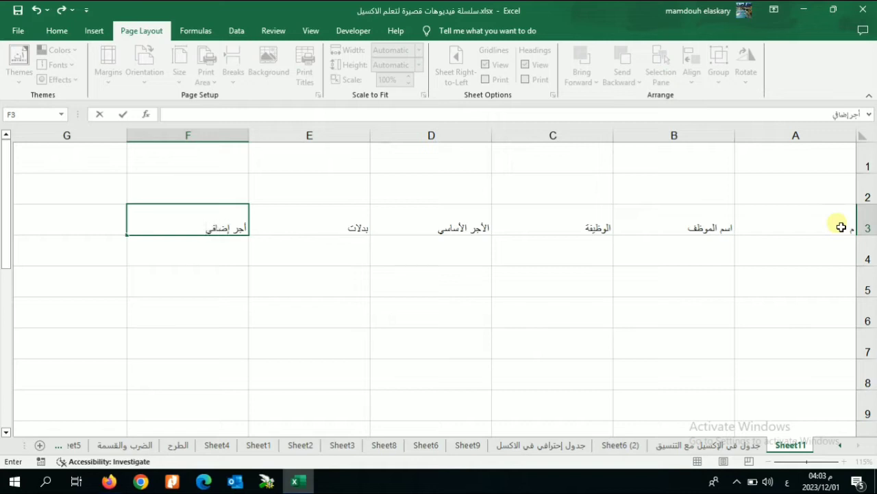
pyautogui.press('Tab')
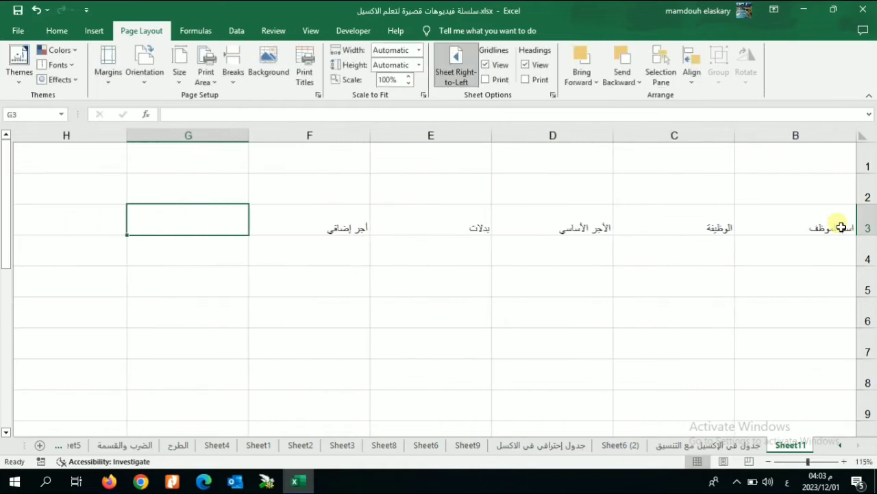
pyautogui.write('أستقطا')
pyautogui.write('ت')
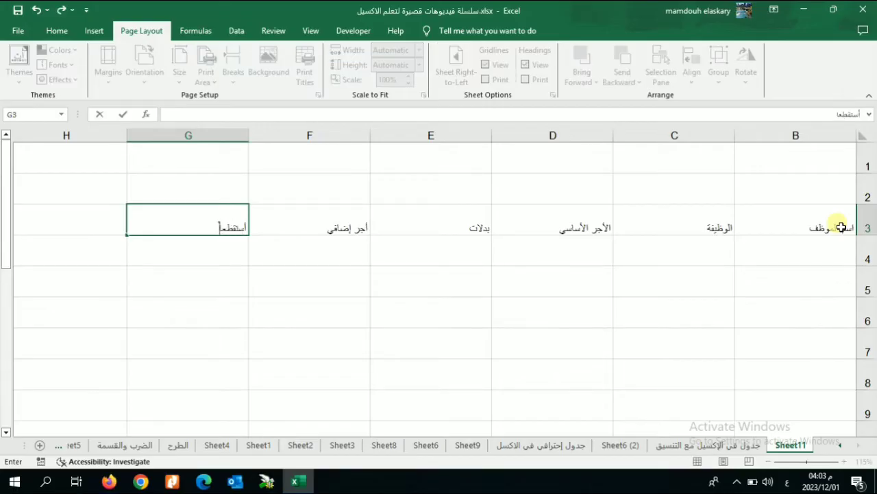
pyautogui.press('Tab')
pyautogui.write('صافي المرتب')
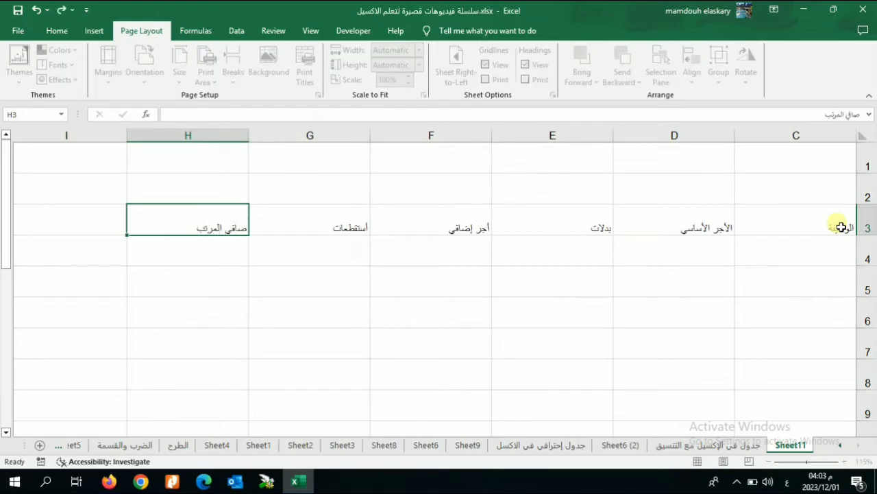
pyautogui.press('Return')
pyautogui.press('Right')
pyautogui.press('Right')
pyautogui.press('Right')
pyautogui.press('Right')
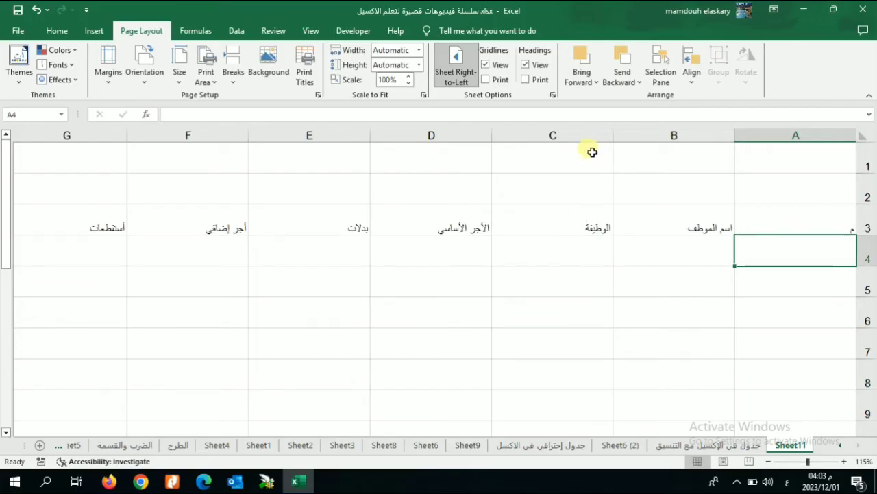
# Give columns C through H one equal width so every header fits
pyautogui.moveTo(571, 139); pyautogui.dragTo(274, 136)
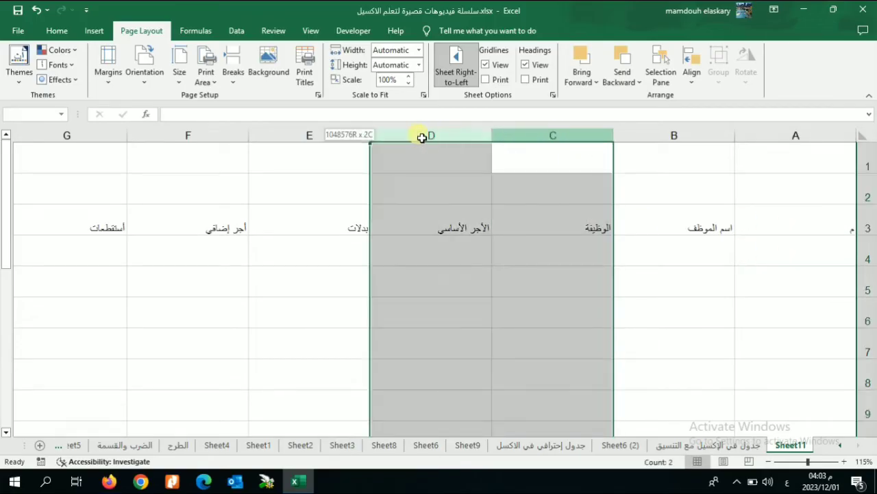
pyautogui.moveTo(180, 136)
pyautogui.mouseDown()
pyautogui.moveTo(298, 137)
pyautogui.moveTo(55, 146)
pyautogui.mouseUp()
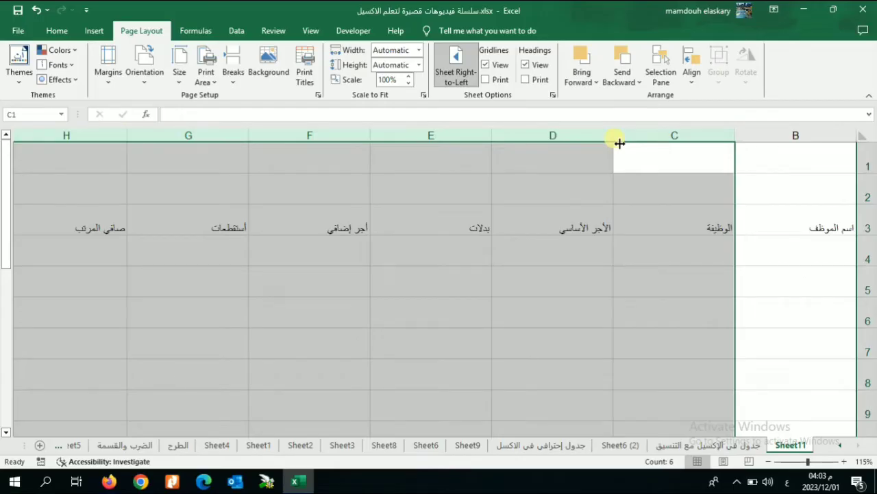
pyautogui.moveTo(619, 143); pyautogui.dragTo(652, 142)
pyautogui.moveTo(411, 343); pyautogui.dragTo(869, 342)
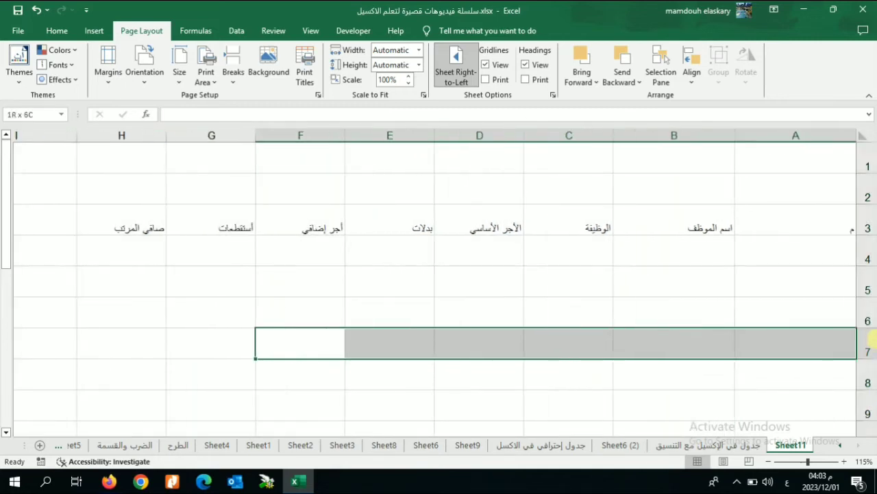
pyautogui.click(606, 319)
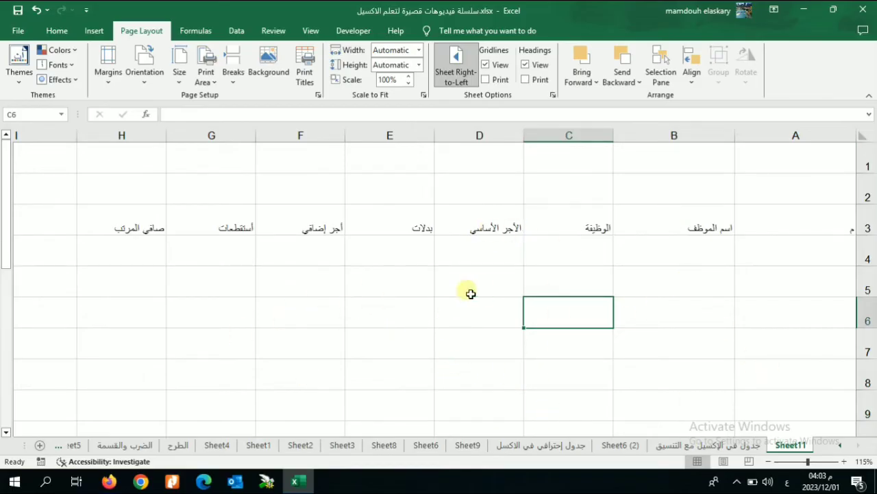
pyautogui.click(544, 279)
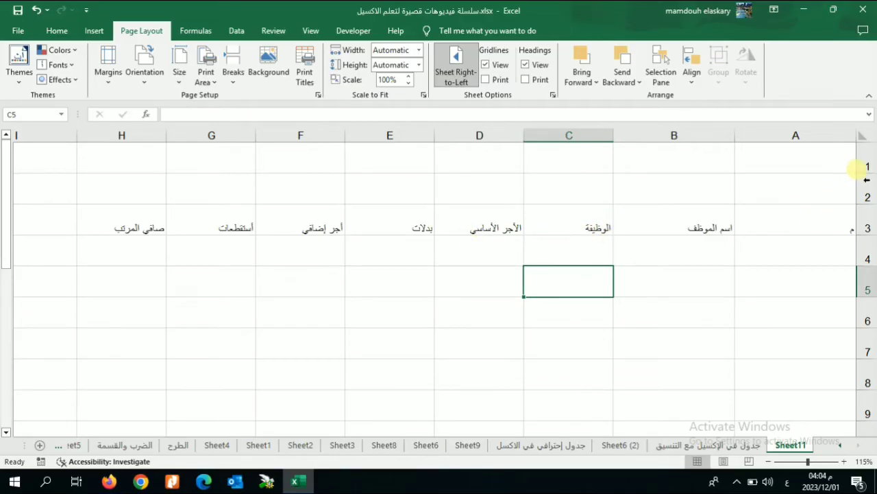
# Make row 1 taller for a title and shrink row 2 to a thin spacer
pyautogui.moveTo(863, 178); pyautogui.dragTo(863, 180)
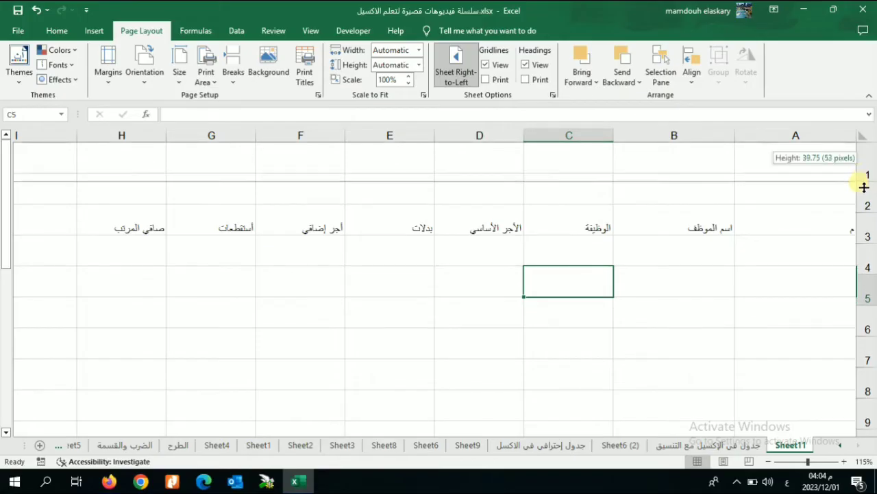
pyautogui.moveTo(863, 179); pyautogui.dragTo(863, 191)
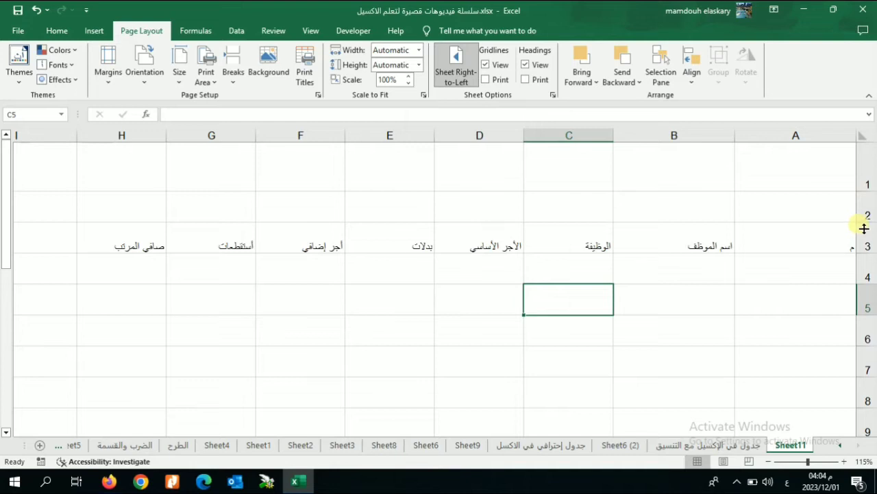
pyautogui.moveTo(864, 228); pyautogui.dragTo(864, 228)
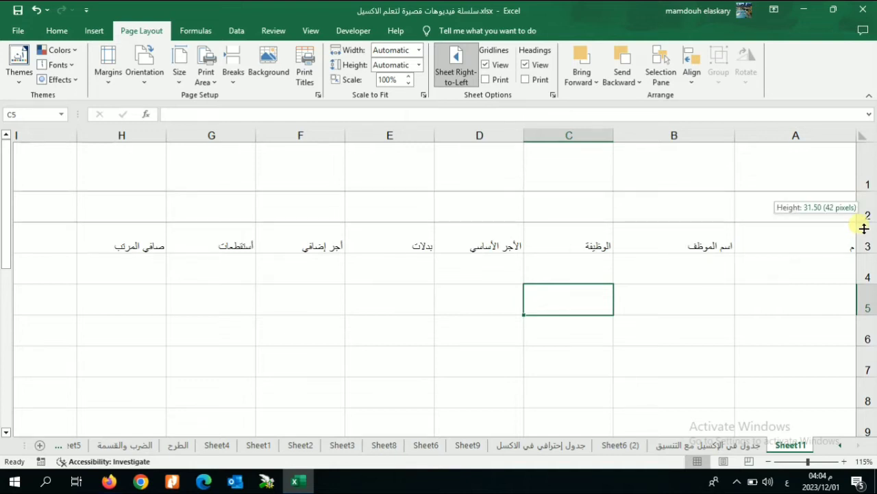
pyautogui.moveTo(865, 228); pyautogui.dragTo(864, 229)
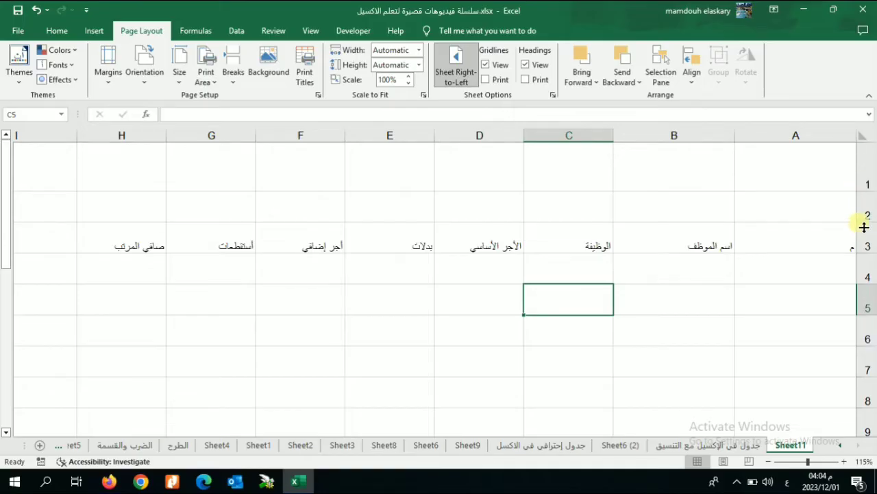
pyautogui.moveTo(864, 227); pyautogui.dragTo(865, 200)
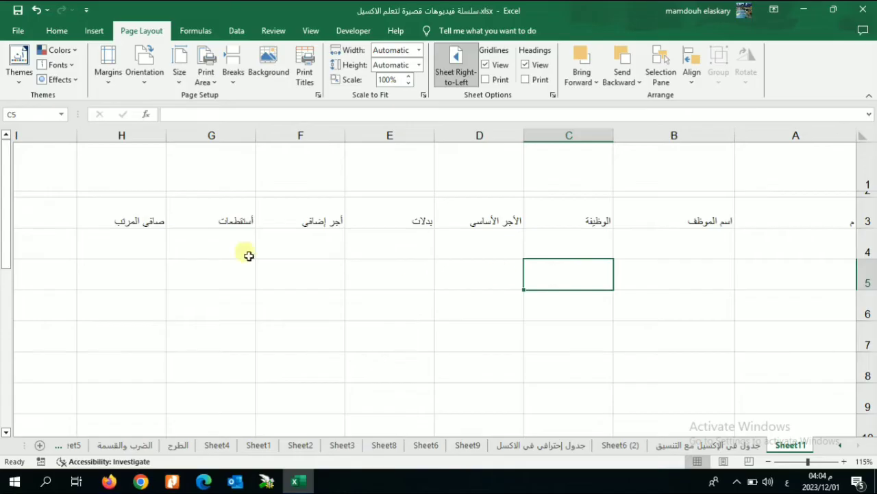
# Select the title range A1 through H1 across row 1
pyautogui.click(823, 216)
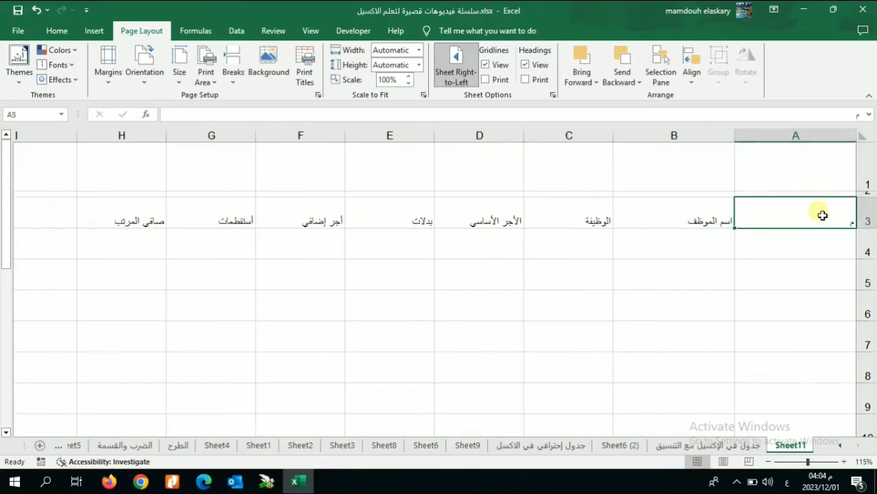
pyautogui.click(653, 214)
pyautogui.click(794, 163)
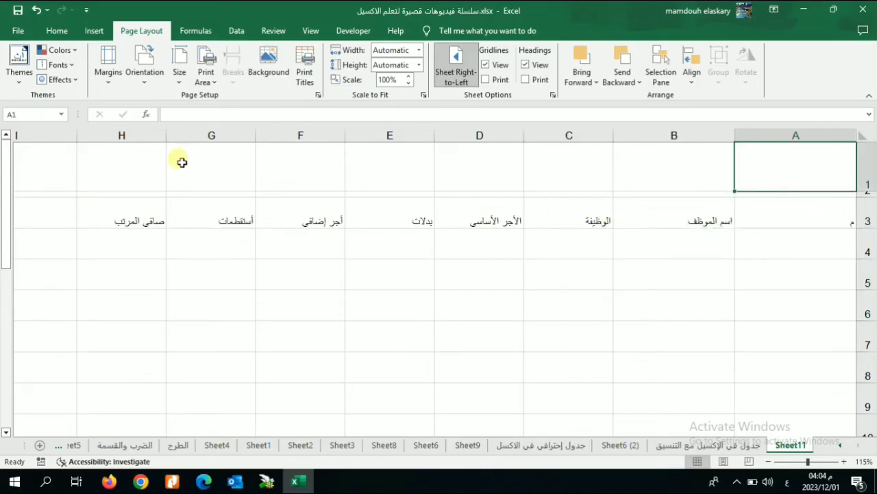
pyautogui.click(139, 160)
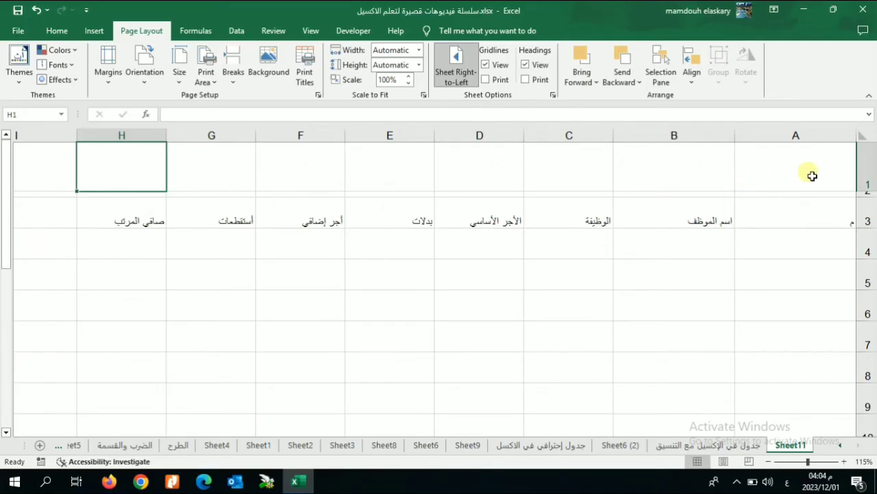
pyautogui.moveTo(813, 175); pyautogui.dragTo(156, 165)
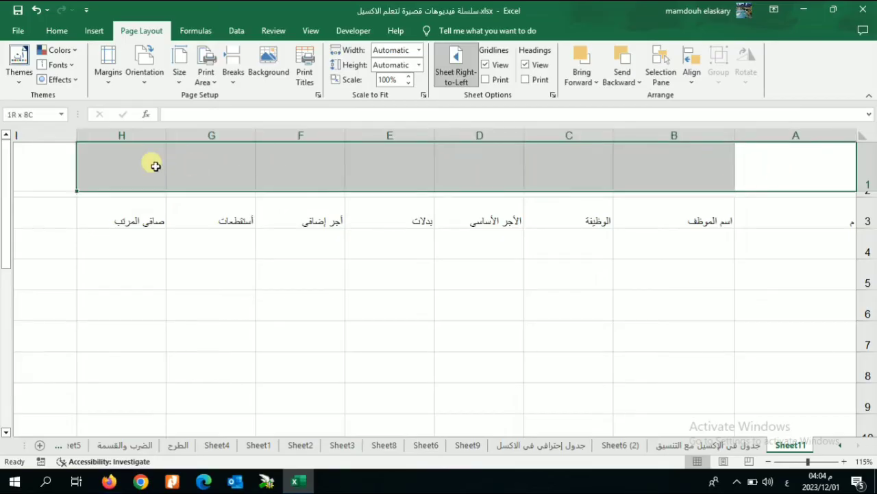
pyautogui.click(700, 264)
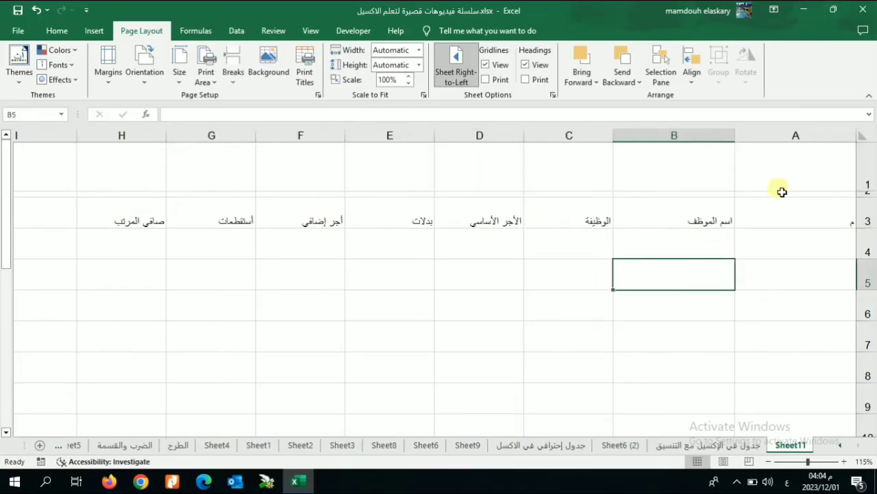
pyautogui.moveTo(811, 174); pyautogui.dragTo(126, 169)
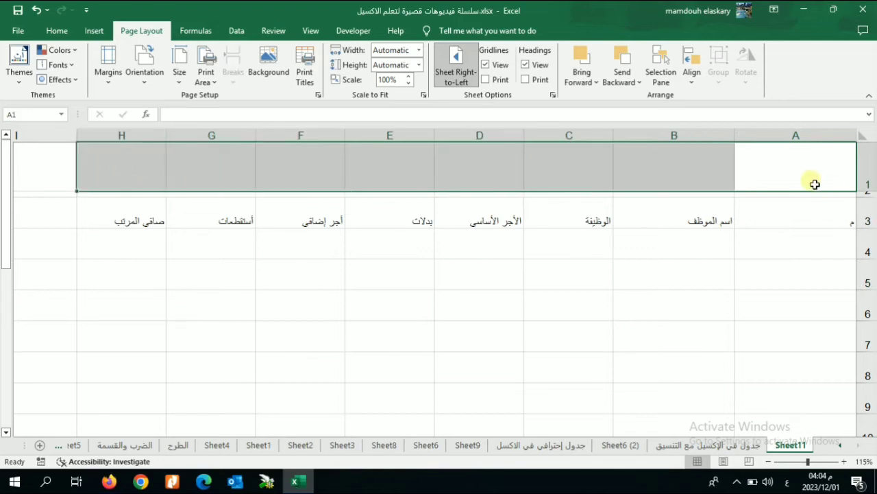
pyautogui.moveTo(811, 166); pyautogui.dragTo(128, 162)
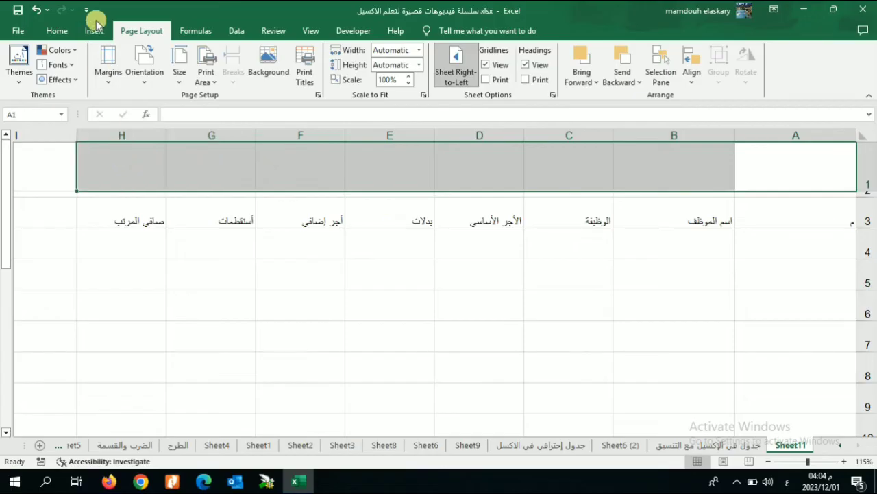
# Merge and center cells A1 through H1 into one title cell
pyautogui.click(57, 31)
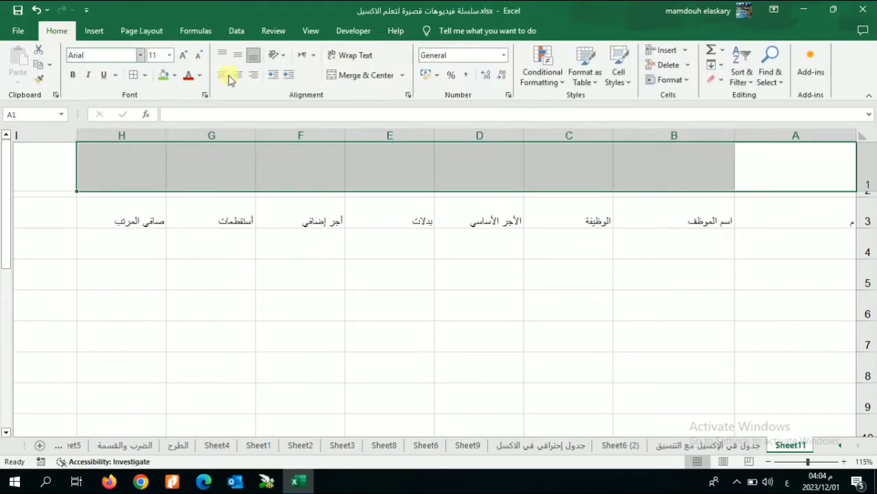
pyautogui.click(363, 76)
pyautogui.click(491, 268)
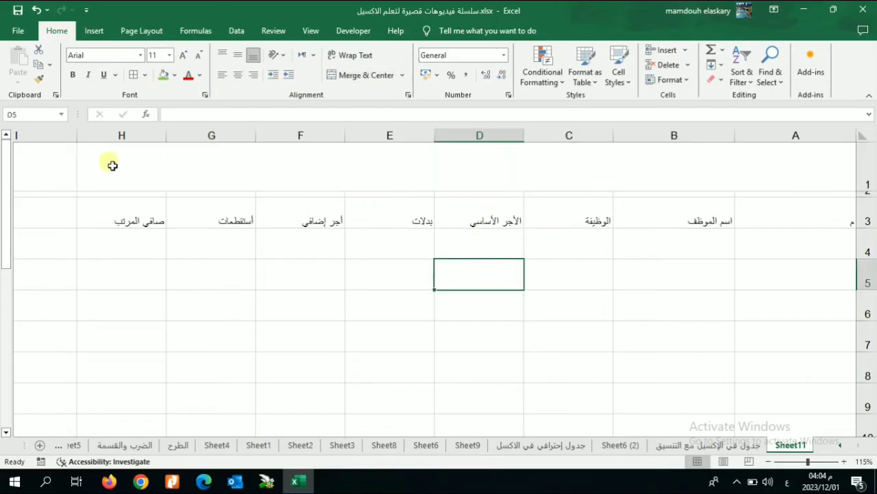
# Type the title 'كشف مرتبات العاملين عن شهر ديسمبر 2023' into the merged cell
pyautogui.click(410, 176)
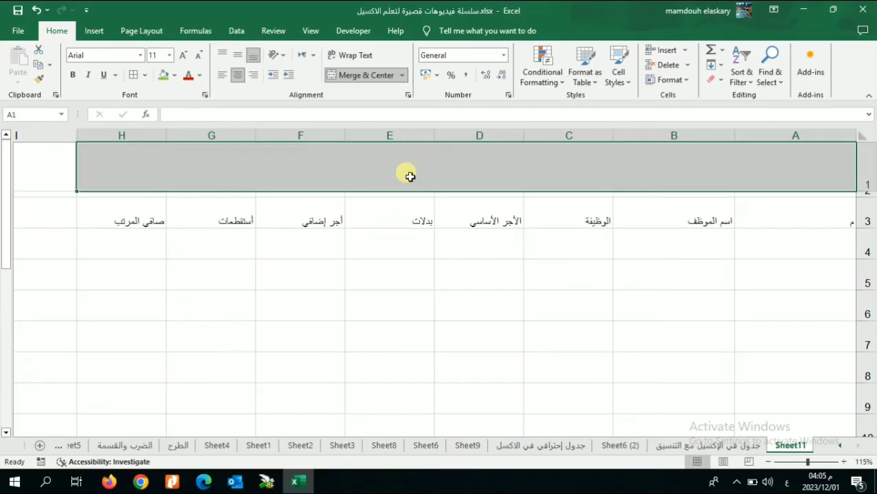
pyautogui.write('كشف مرتب')
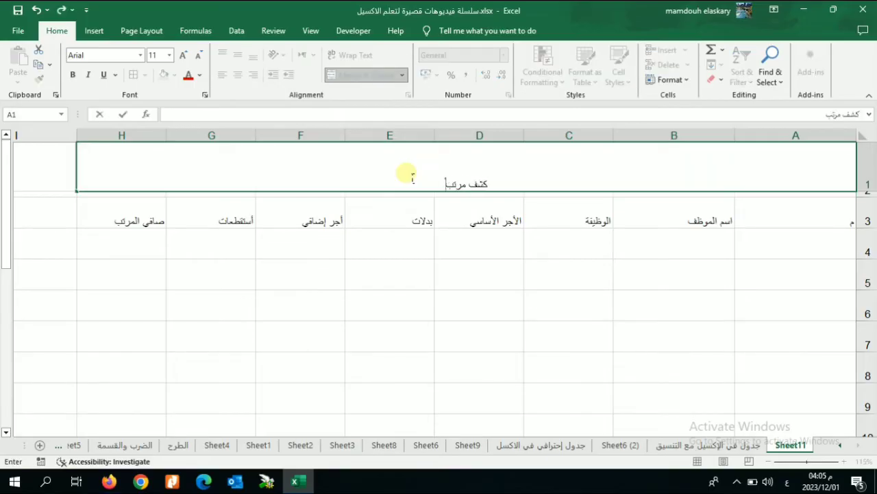
pyautogui.write('ات العامل')
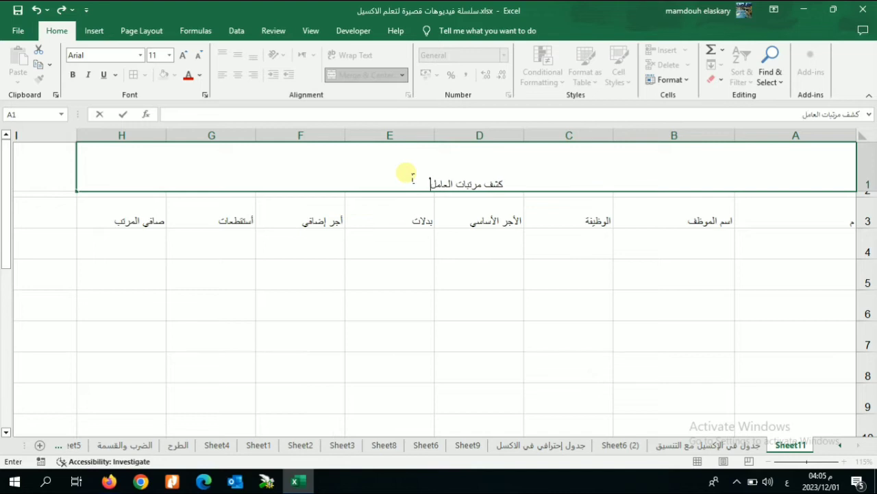
pyautogui.write('ين عن شه')
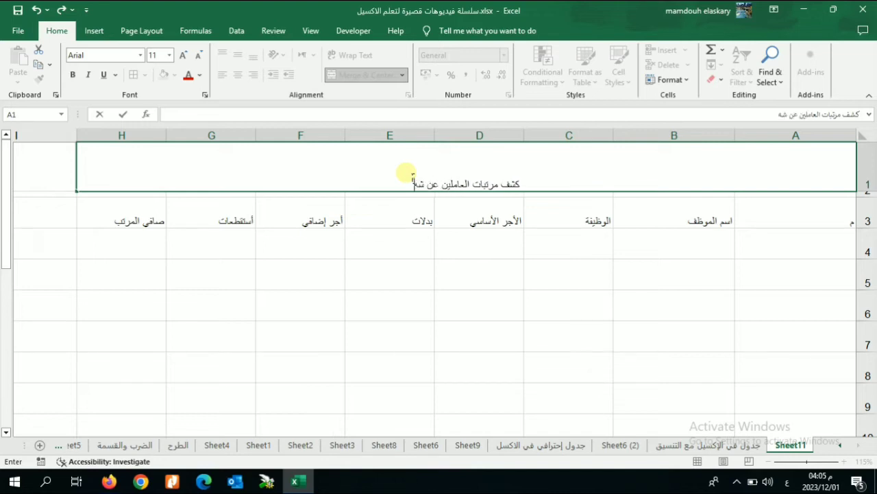
pyautogui.write('ر ديسم')
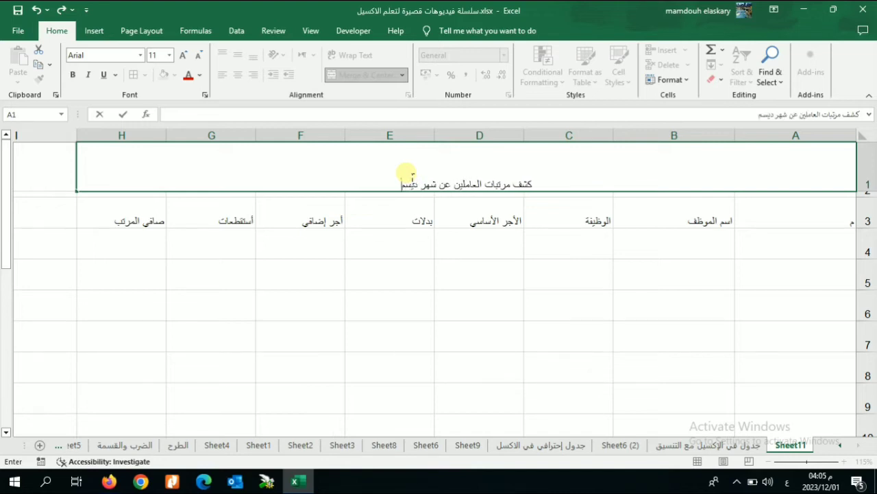
pyautogui.write('بر 202')
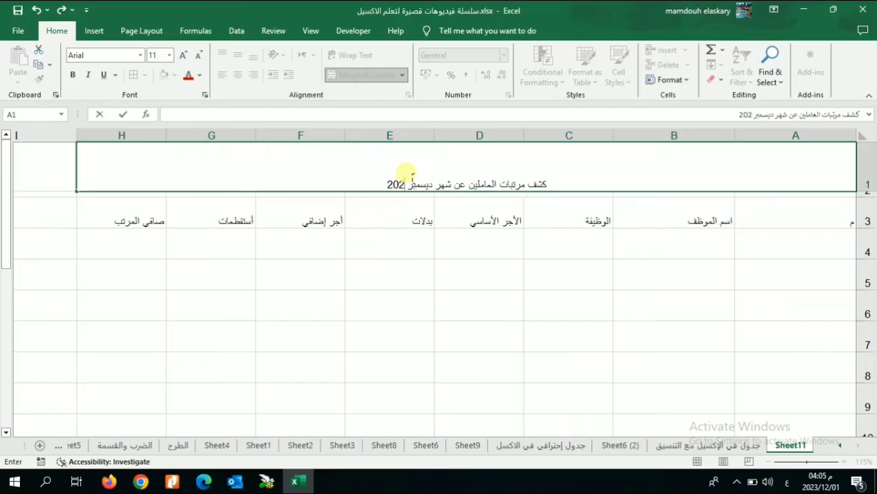
pyautogui.write('3')
pyautogui.press('Return')
pyautogui.click(405, 250)
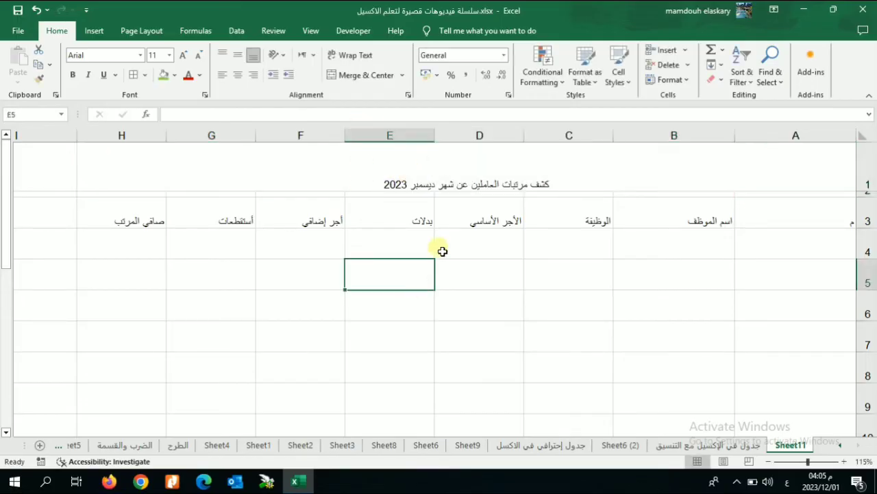
pyautogui.click(457, 168)
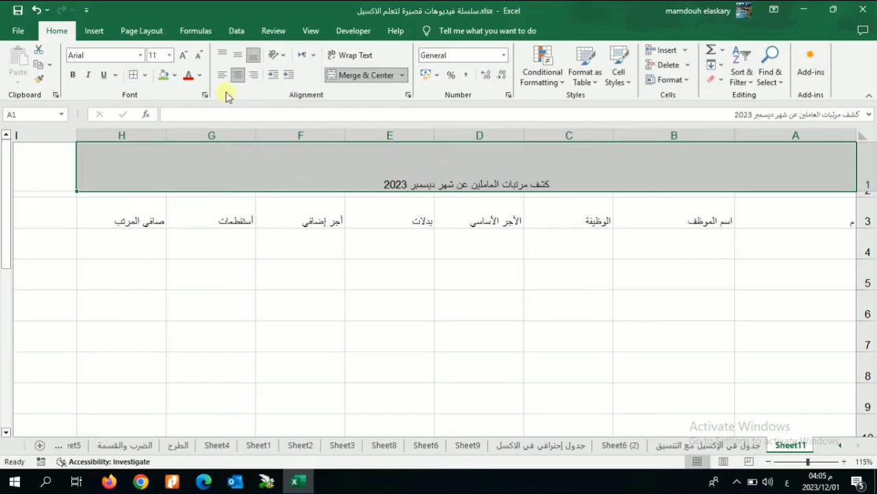
# Enlarge the merged title font to 26 points
pyautogui.click(185, 55)
pyautogui.click(185, 54)
pyautogui.click(185, 54)
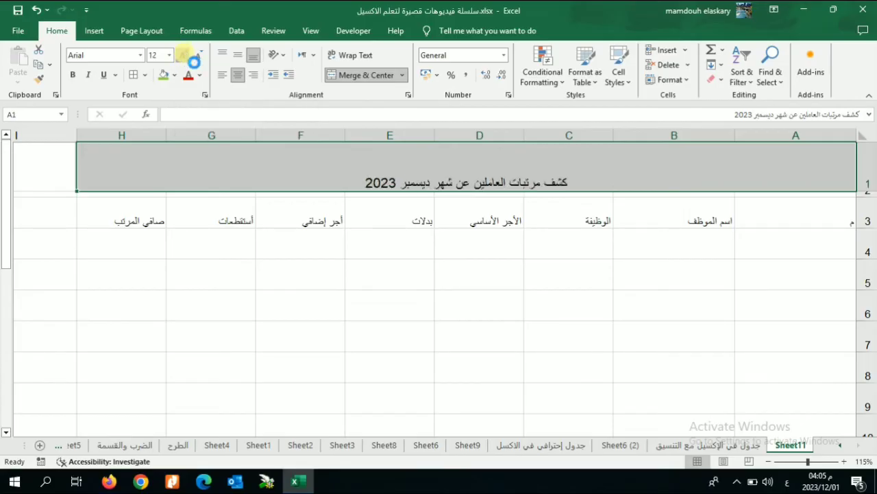
pyautogui.click(185, 55)
pyautogui.click(185, 55)
pyautogui.click(185, 55)
pyautogui.click(185, 54)
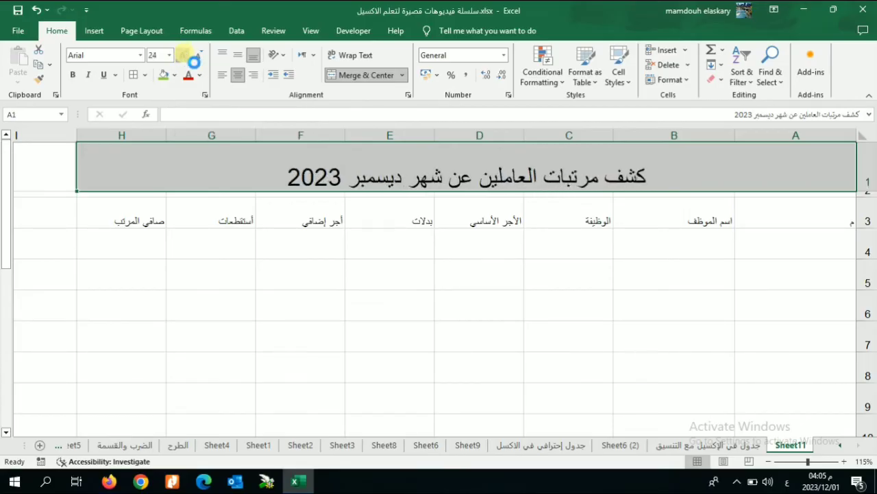
pyautogui.click(185, 55)
pyautogui.click(517, 374)
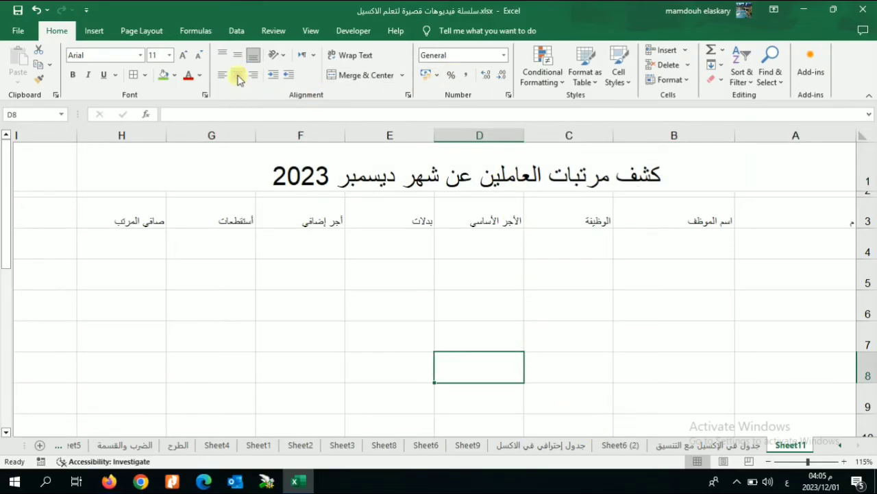
# Center the title vertically in its row with Middle Align
pyautogui.click(425, 174)
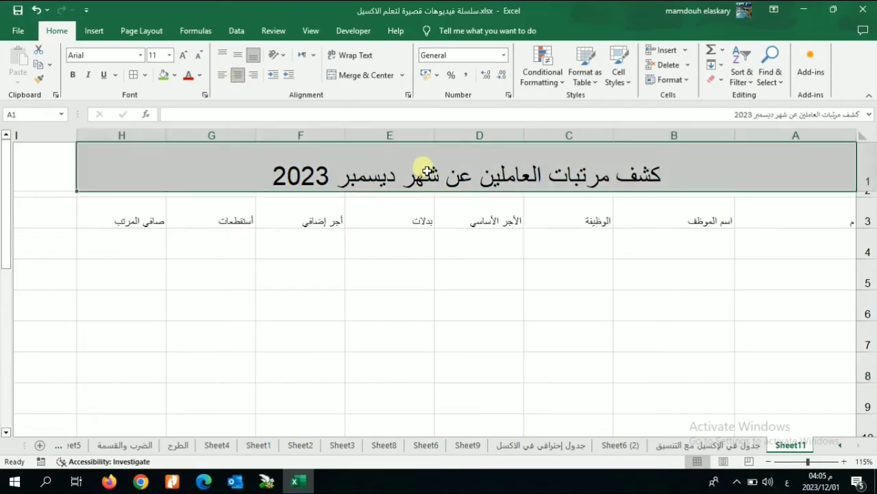
pyautogui.click(236, 60)
pyautogui.click(412, 305)
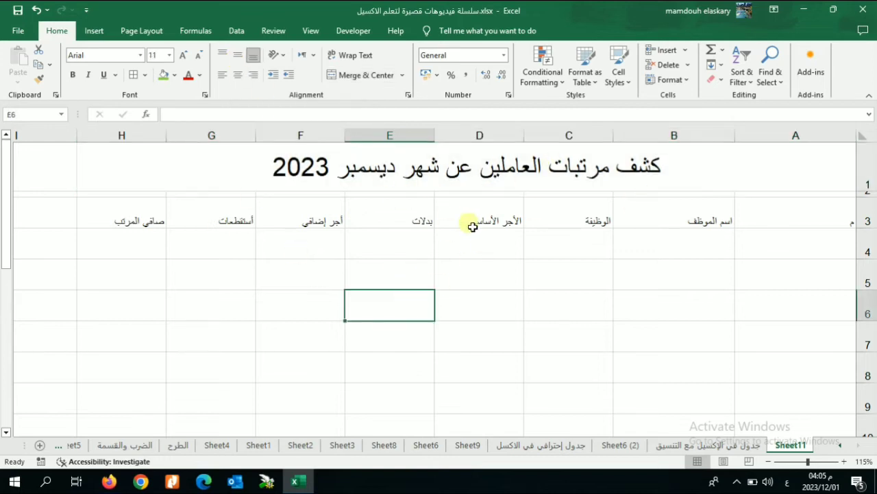
pyautogui.click(768, 227)
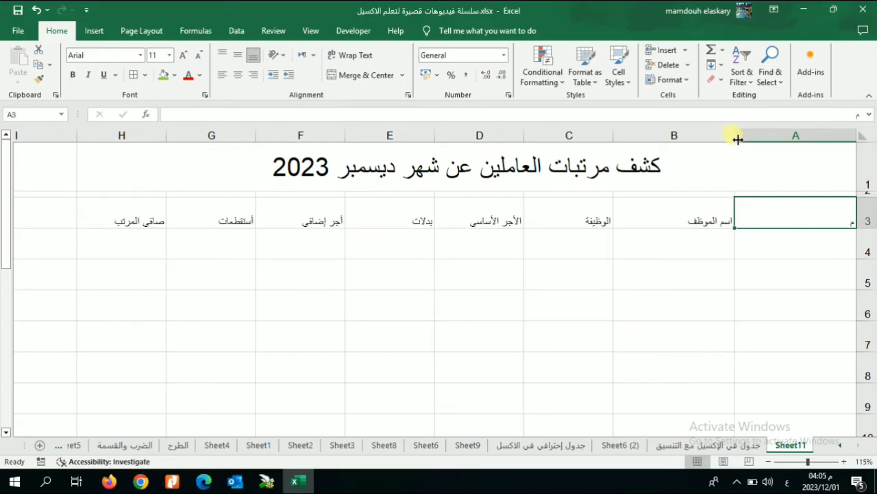
# Narrow column A to 6.88 (60 pixels), then select the table range A3:H9
pyautogui.moveTo(739, 140); pyautogui.dragTo(817, 141)
pyautogui.click(778, 233)
pyautogui.click(664, 308)
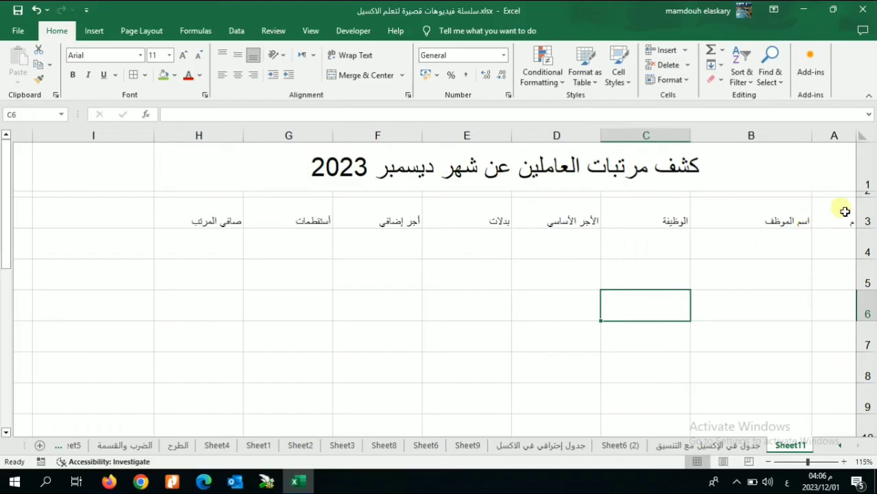
pyautogui.moveTo(843, 212)
pyautogui.mouseDown()
pyautogui.moveTo(243, 237)
pyautogui.moveTo(212, 274)
pyautogui.moveTo(210, 407)
pyautogui.mouseUp()
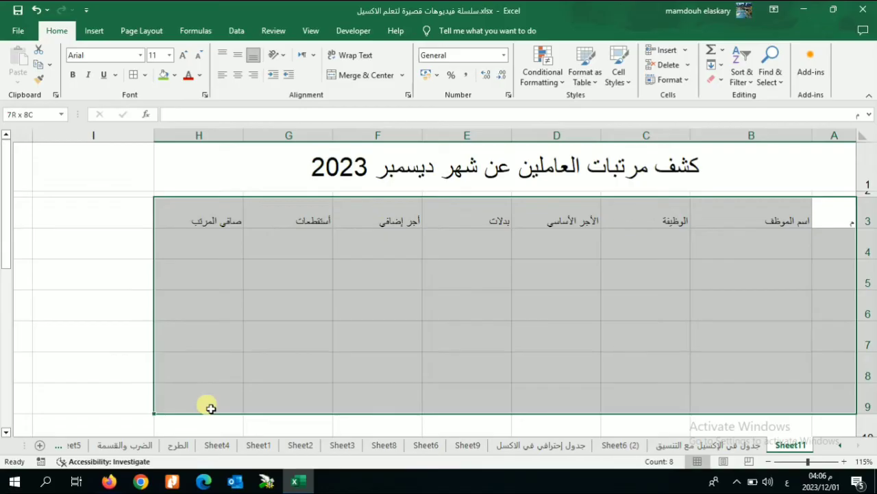
# Border A3:H9 with a thick solid outline and thin inner horizontal and vertical lines
pyautogui.rightClick(358, 302)
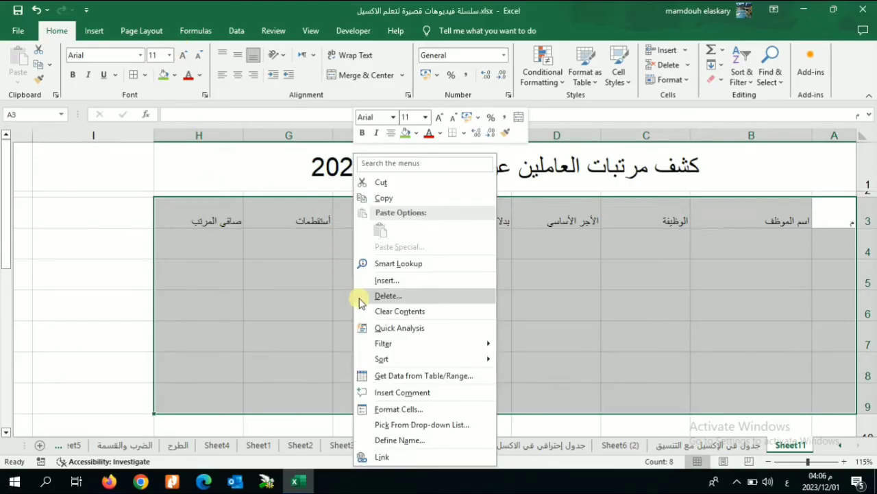
pyautogui.click(387, 409)
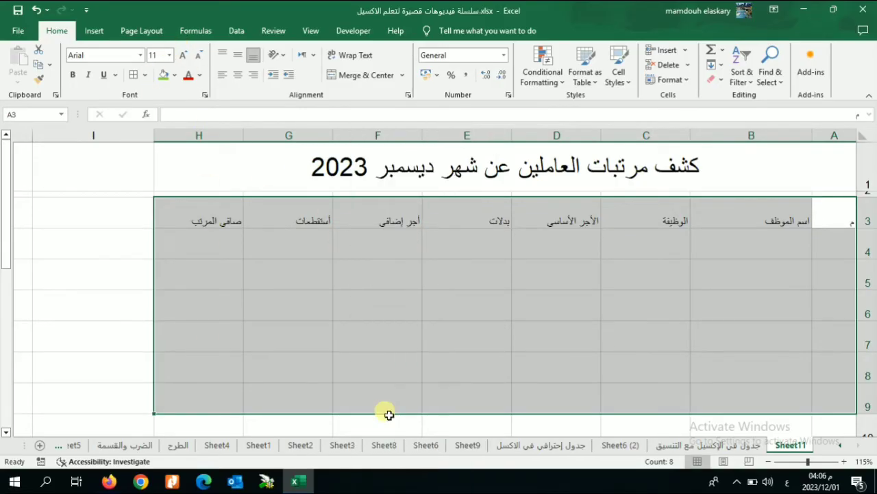
pyautogui.click(246, 186)
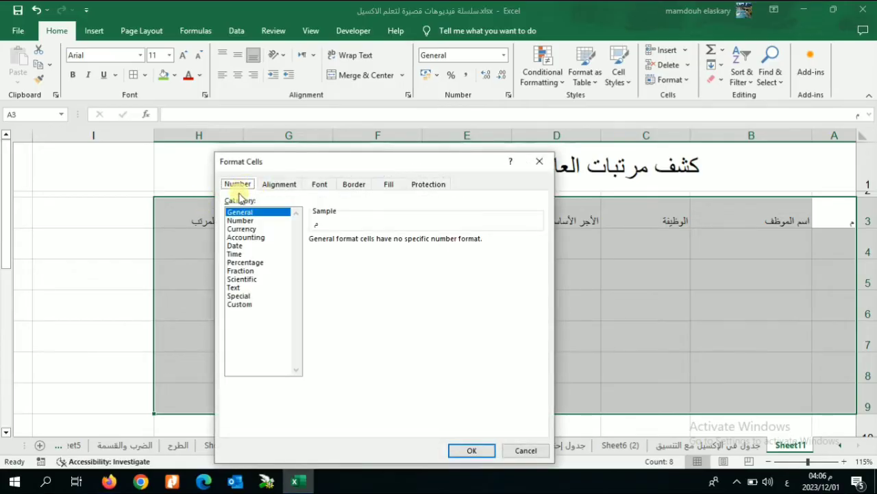
pyautogui.click(353, 185)
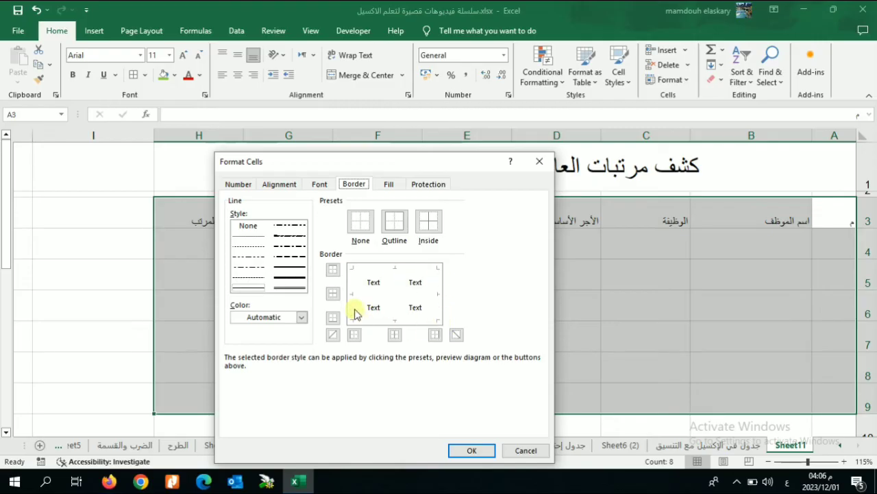
pyautogui.click(290, 278)
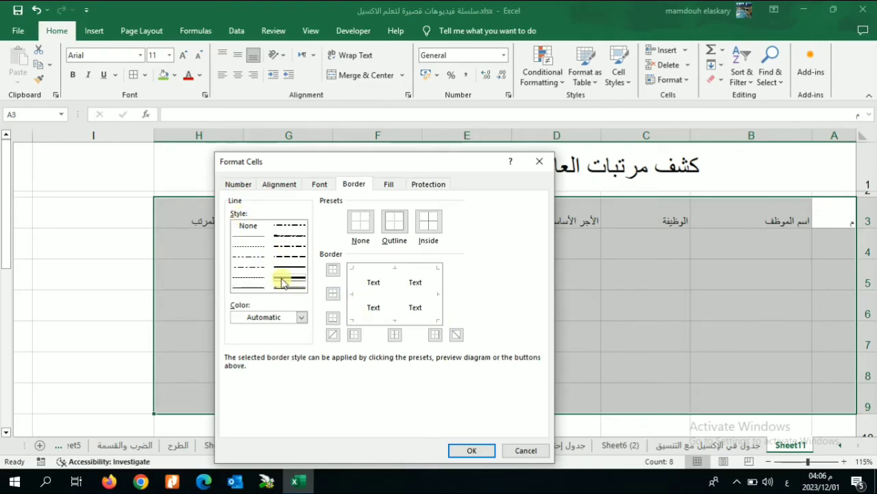
pyautogui.click(390, 272)
pyautogui.click(432, 306)
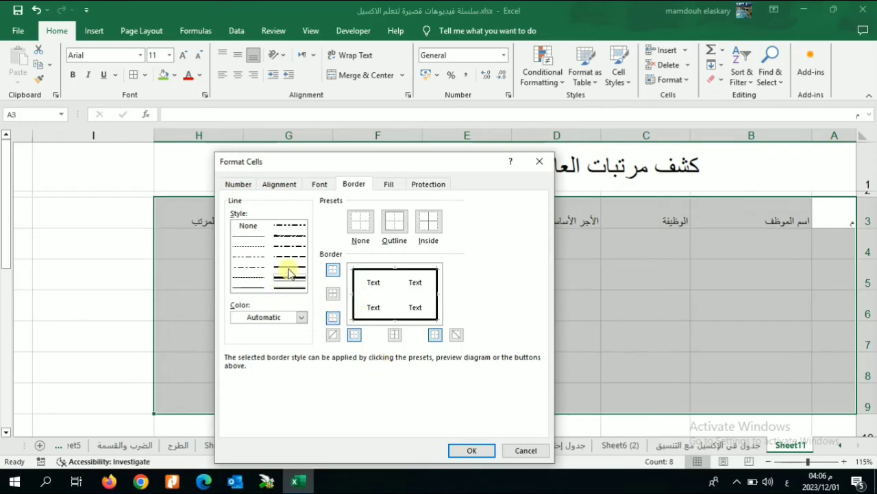
pyautogui.click(403, 295)
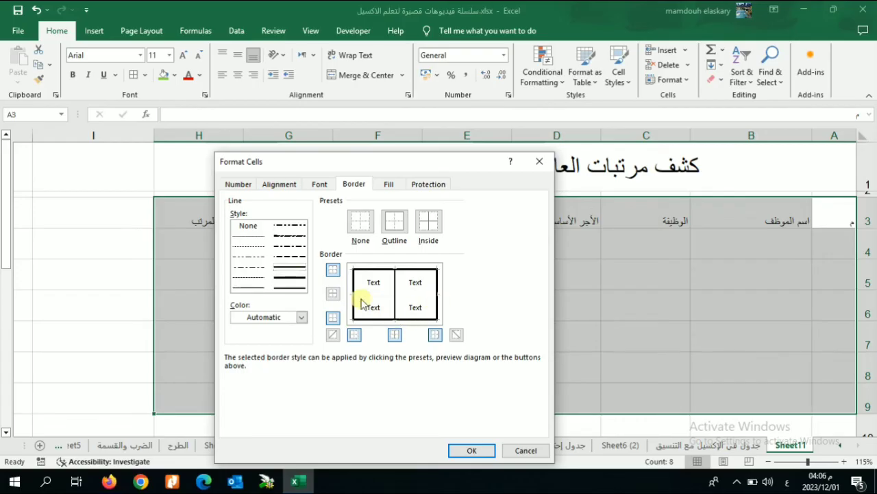
pyautogui.click(246, 287)
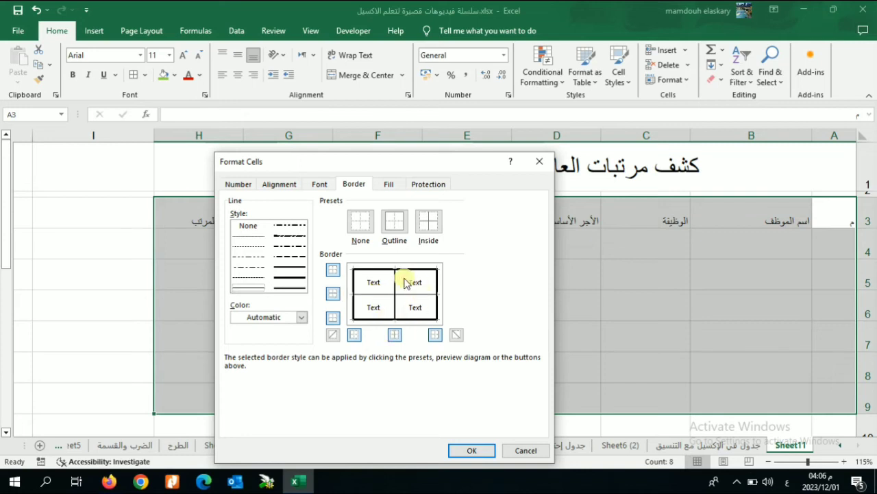
pyautogui.click(393, 296)
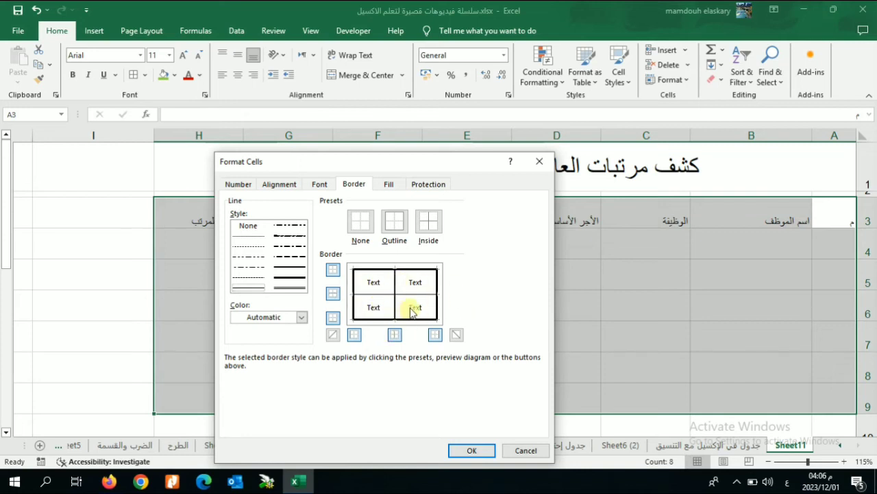
pyautogui.click(471, 450)
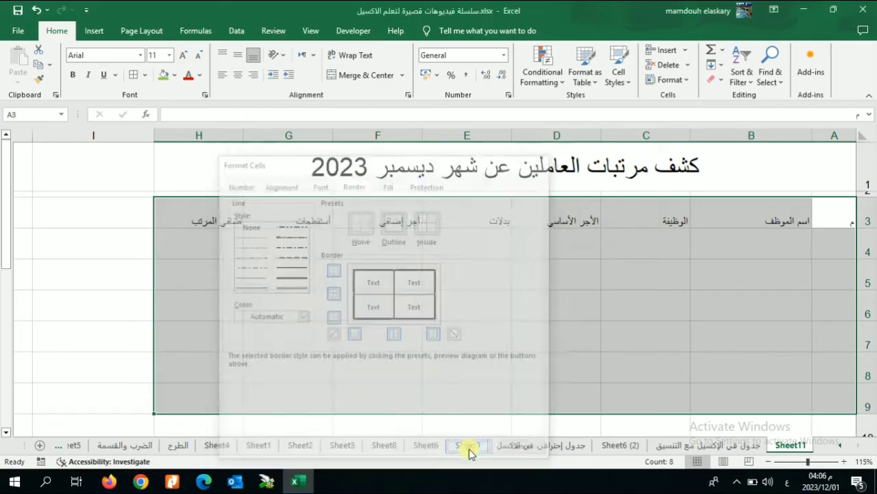
pyautogui.moveTo(419, 337); pyautogui.dragTo(436, 337)
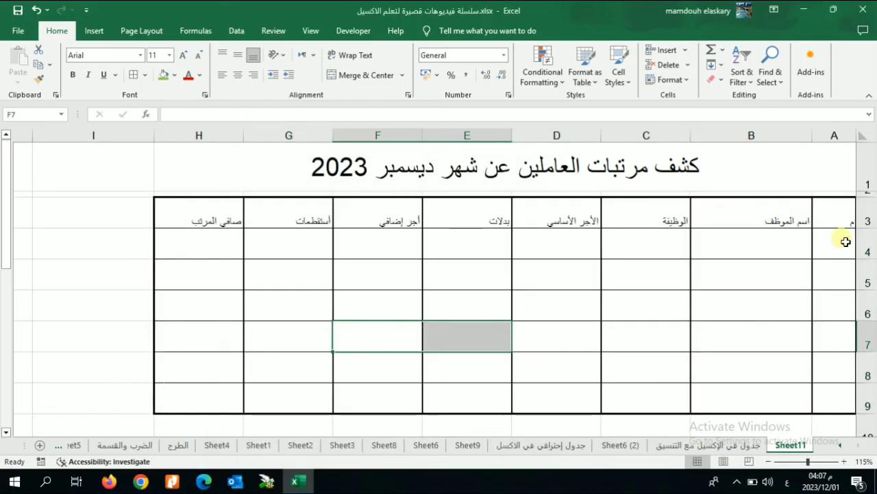
# Give the header row A3:H3 a thick bottom border via Format Cells
pyautogui.click(837, 220)
pyautogui.moveTo(839, 218); pyautogui.dragTo(207, 220)
pyautogui.moveTo(818, 227); pyautogui.dragTo(207, 220)
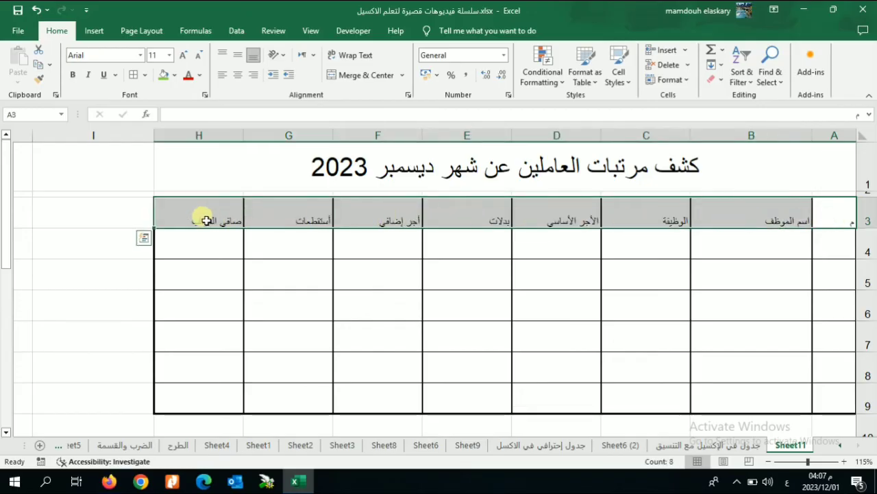
pyautogui.rightClick(205, 216)
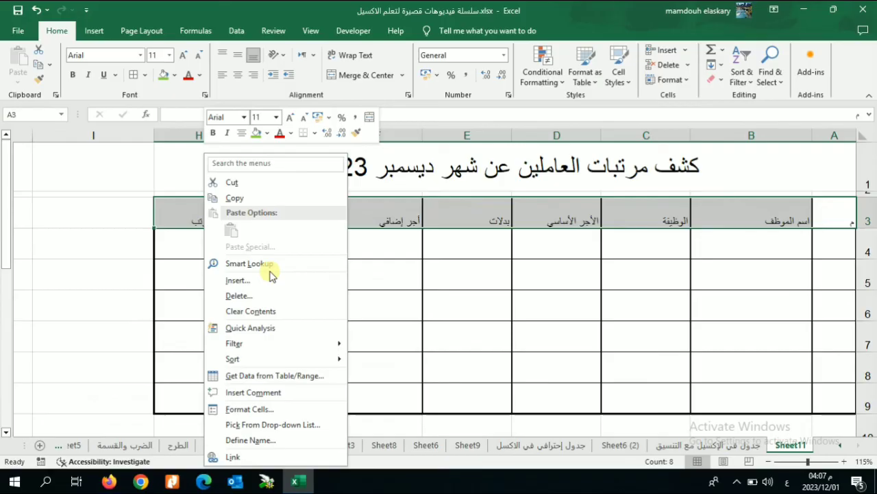
pyautogui.click(250, 410)
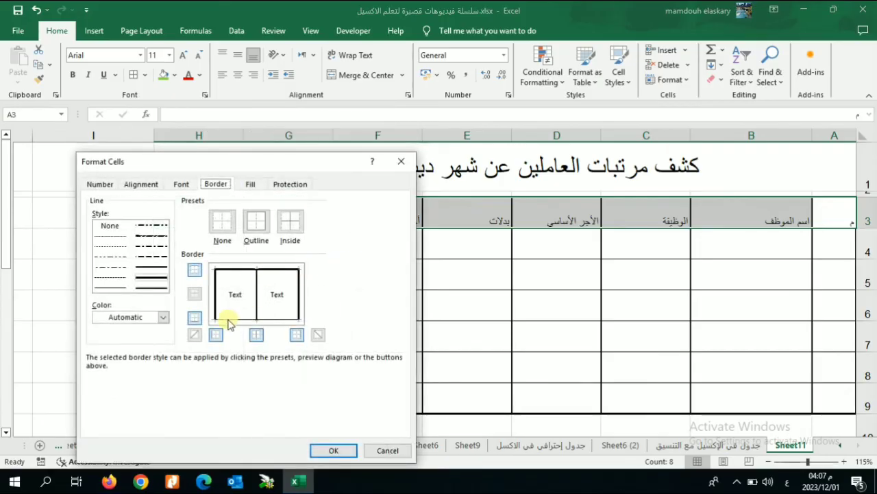
pyautogui.click(246, 319)
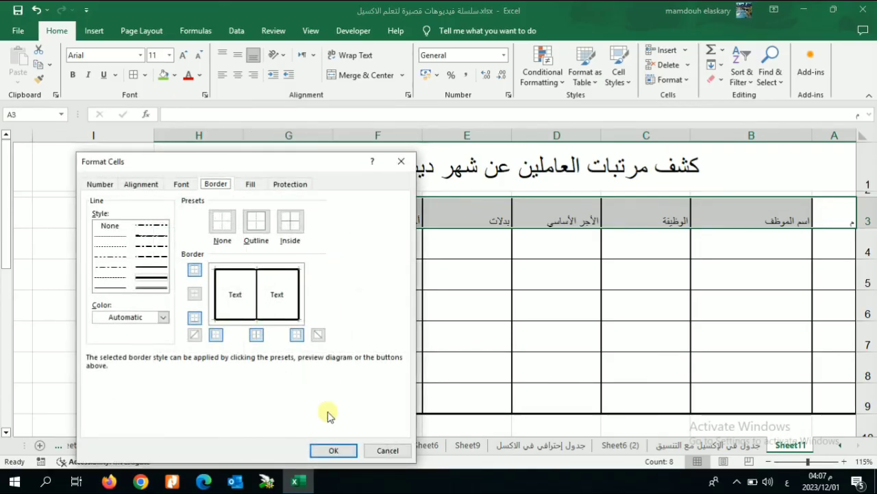
pyautogui.click(159, 278)
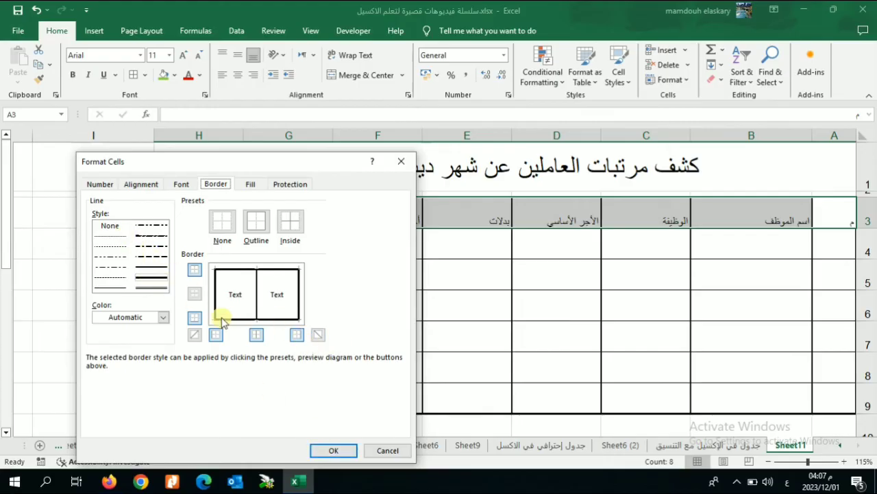
pyautogui.click(333, 449)
pyautogui.click(426, 346)
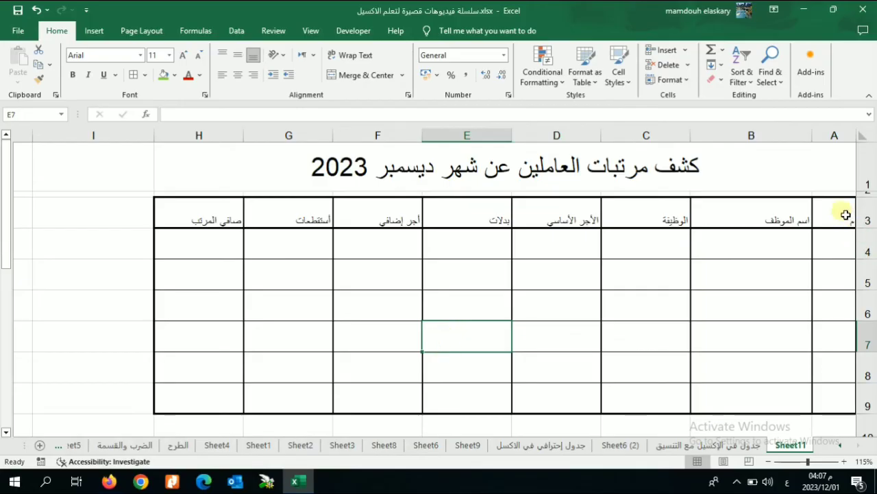
# Correct the deductions heading in G3 by deleting its stray leading letter
pyautogui.moveTo(846, 214); pyautogui.dragTo(193, 212)
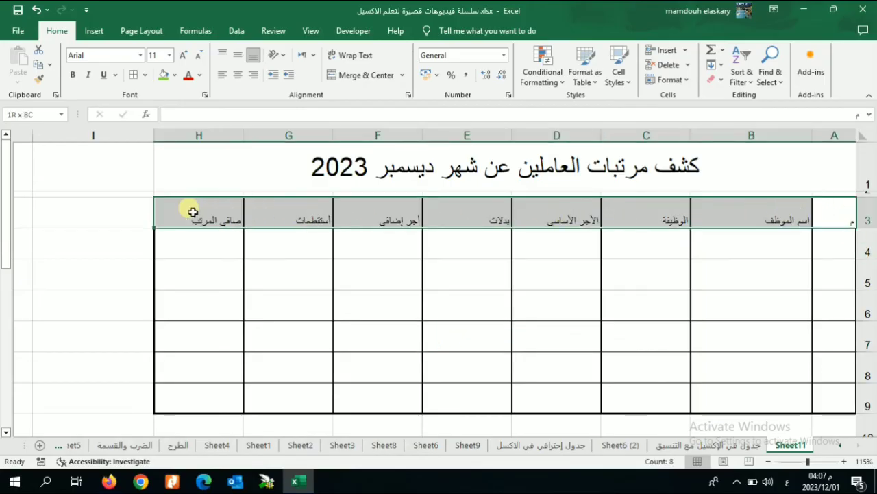
pyautogui.doubleClick(329, 221)
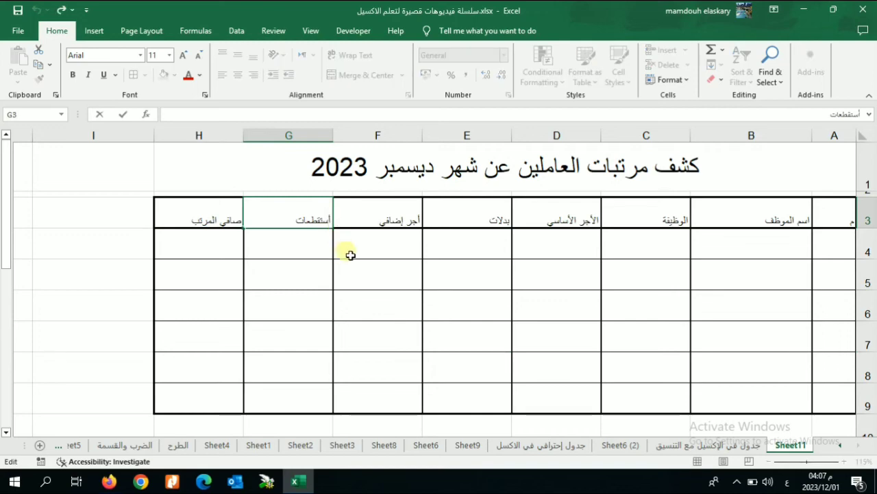
pyautogui.press('BackSpace')
pyautogui.click(326, 280)
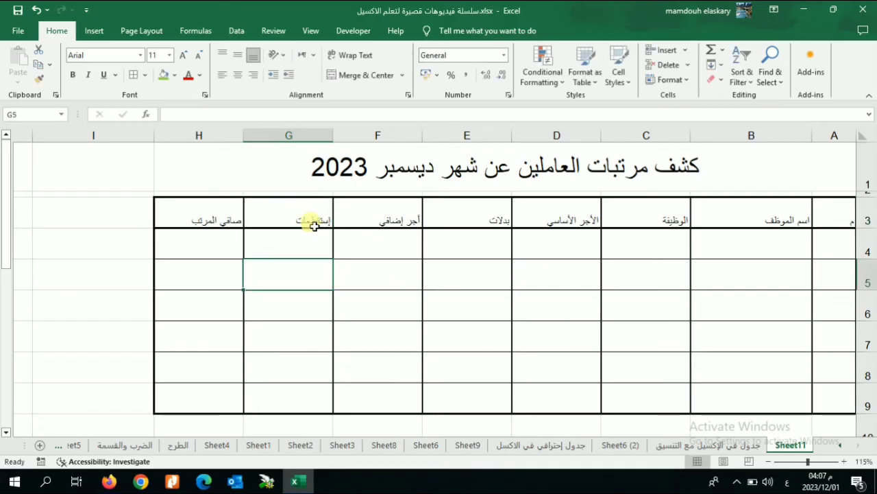
pyautogui.click(372, 337)
pyautogui.click(790, 263)
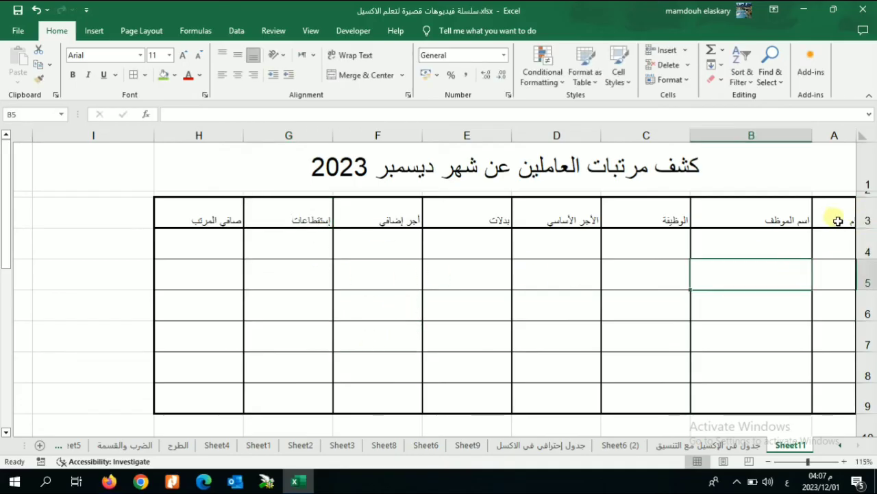
# Make headers A3:H3 bold, centered horizontally and vertically, at 16 point
pyautogui.moveTo(838, 221); pyautogui.dragTo(196, 219)
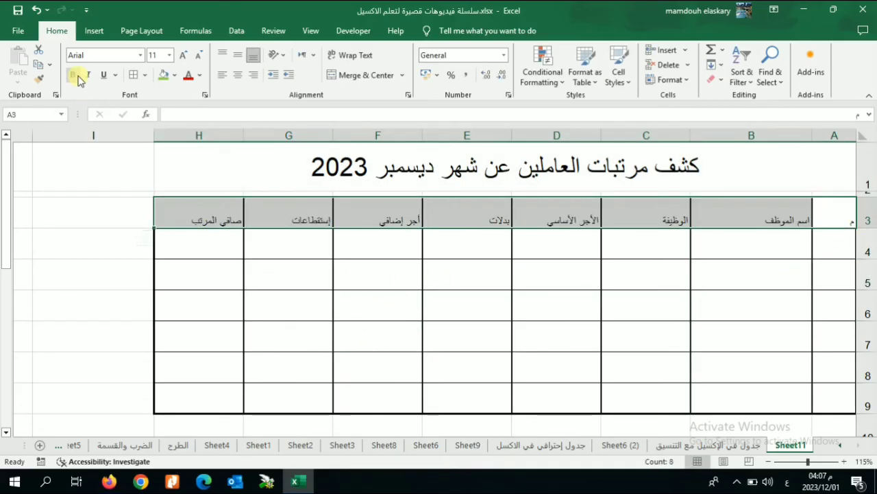
pyautogui.click(72, 75)
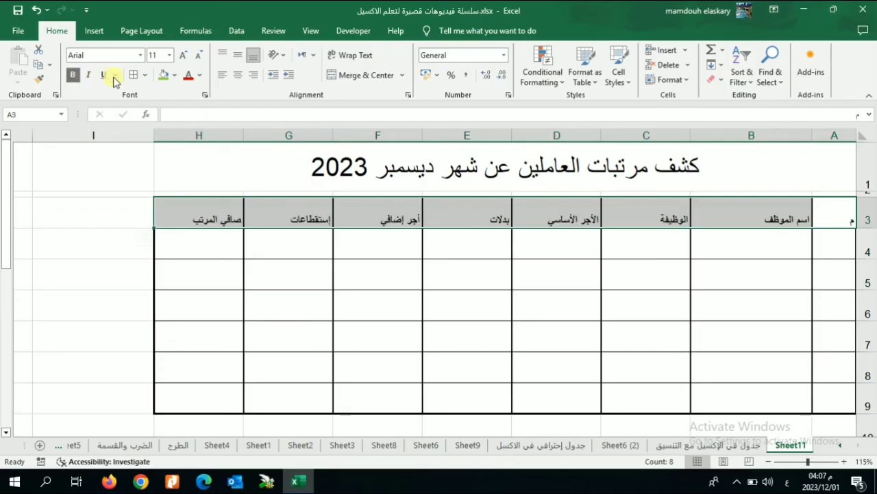
pyautogui.click(238, 56)
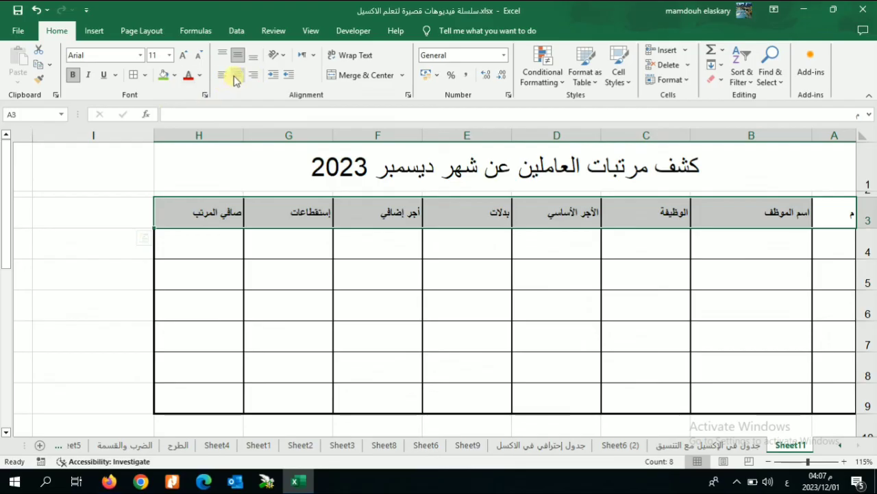
pyautogui.click(236, 77)
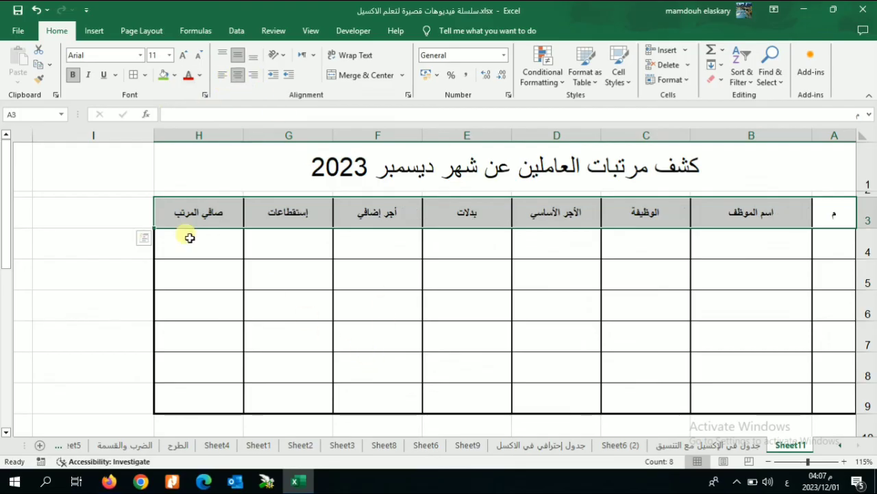
pyautogui.click(184, 55)
pyautogui.click(184, 55)
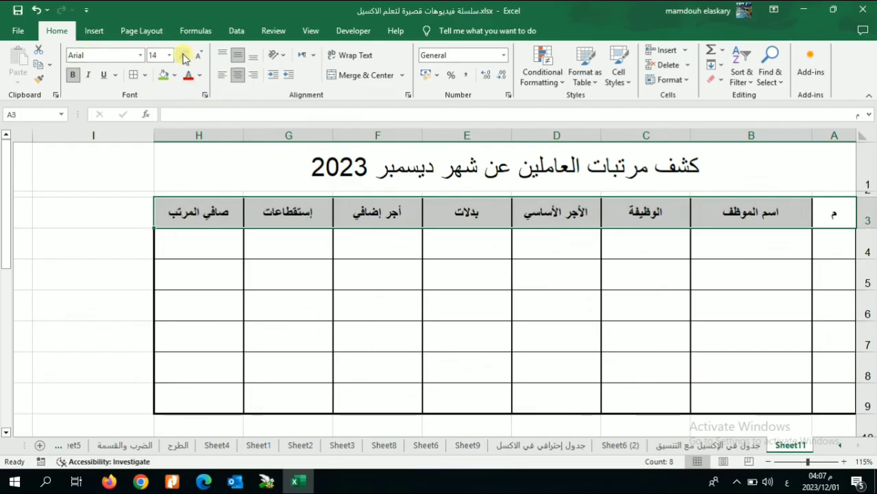
pyautogui.click(184, 55)
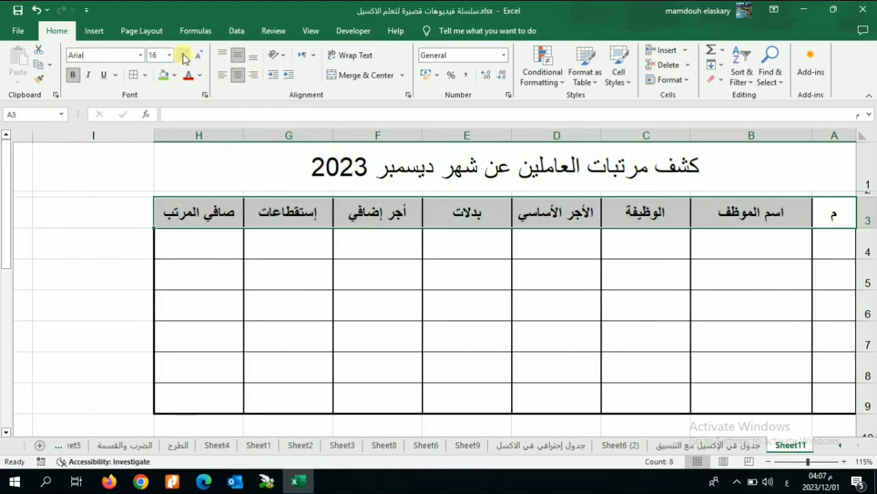
pyautogui.click(658, 312)
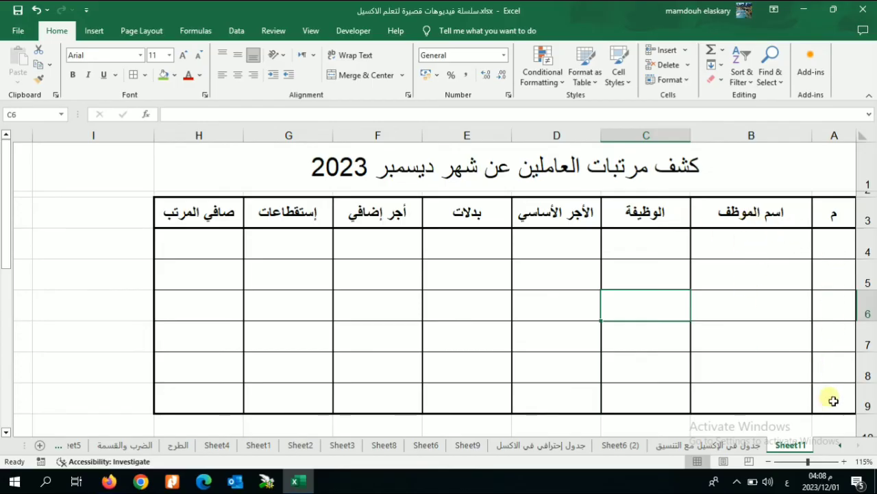
# Merge and center A9:B9, label it الإجمالي, and enlarge the text to 20 point
pyautogui.moveTo(834, 400); pyautogui.dragTo(760, 402)
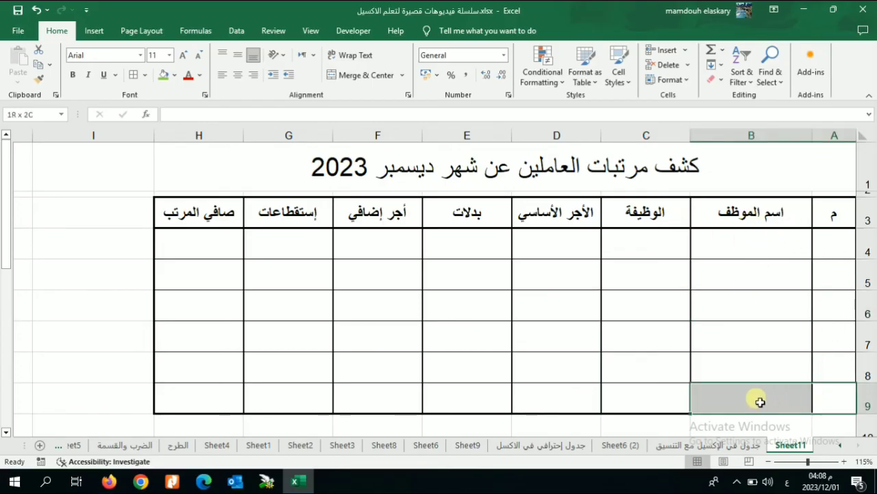
pyautogui.click(363, 74)
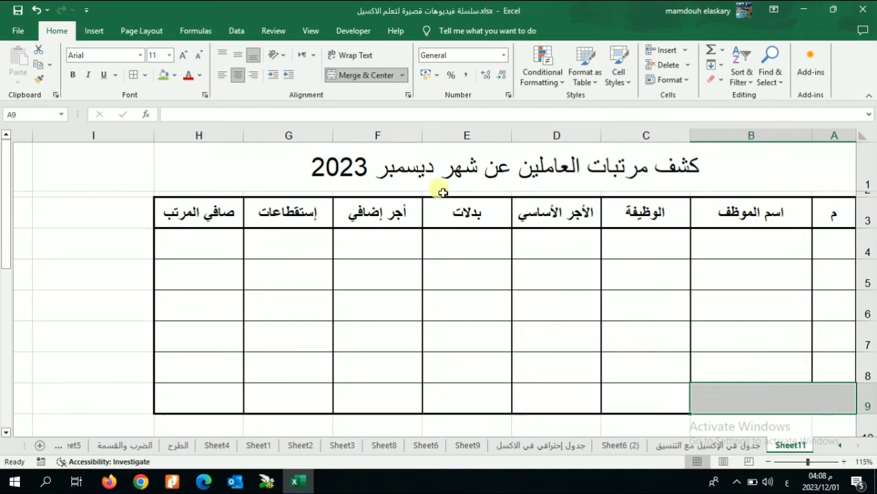
pyautogui.write('الإجمالي')
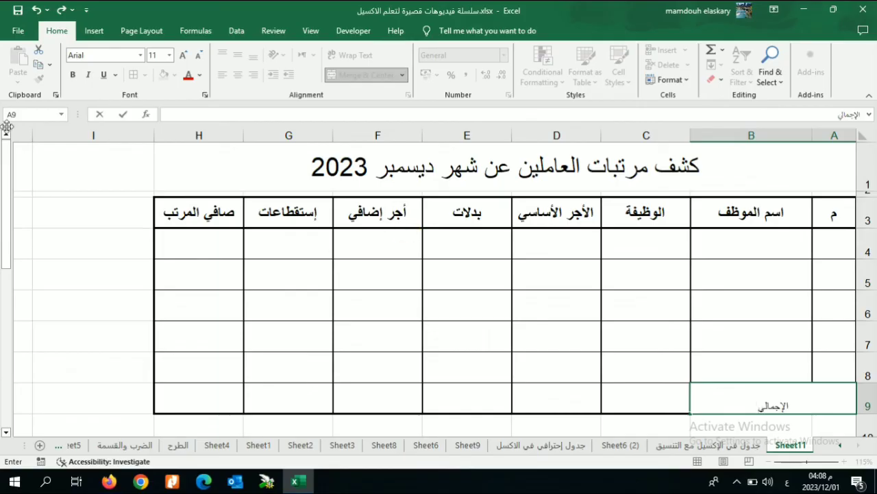
pyautogui.click(747, 408)
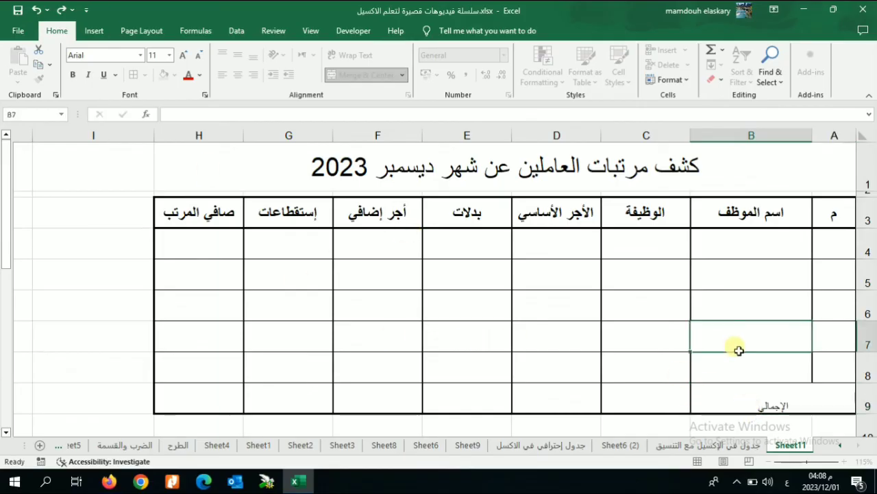
pyautogui.click(182, 55)
pyautogui.click(182, 55)
pyautogui.click(183, 55)
pyautogui.click(183, 55)
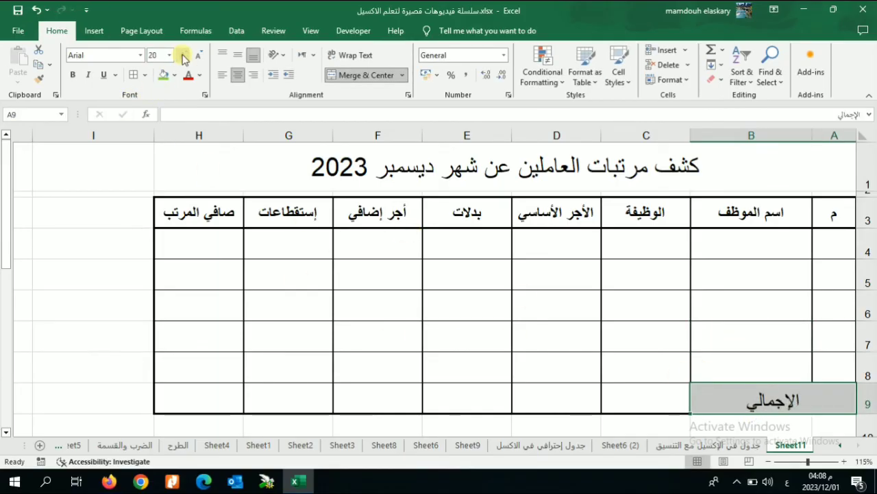
pyautogui.click(405, 368)
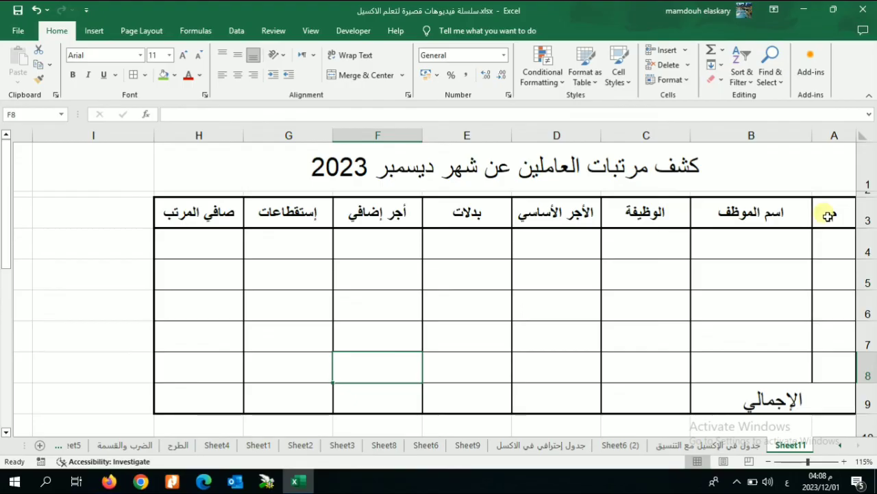
# Fill the serial-number cells A3:A8 with grey
pyautogui.moveTo(829, 216); pyautogui.dragTo(841, 360)
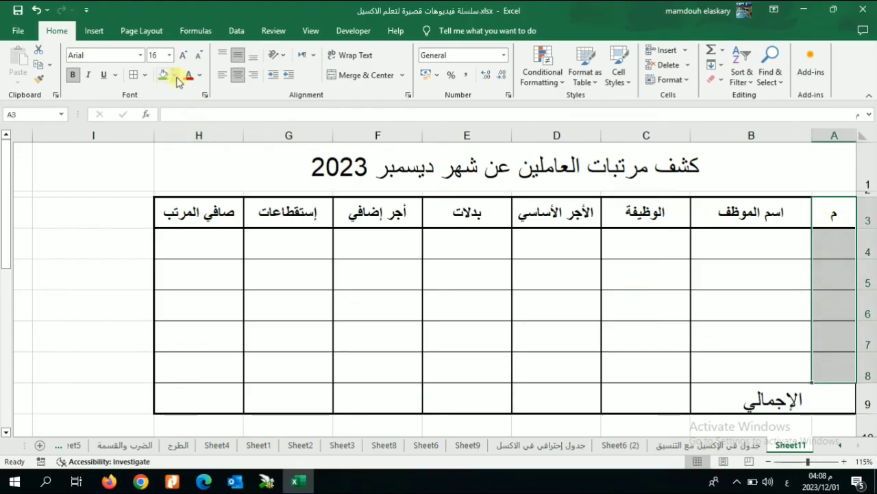
pyautogui.click(175, 76)
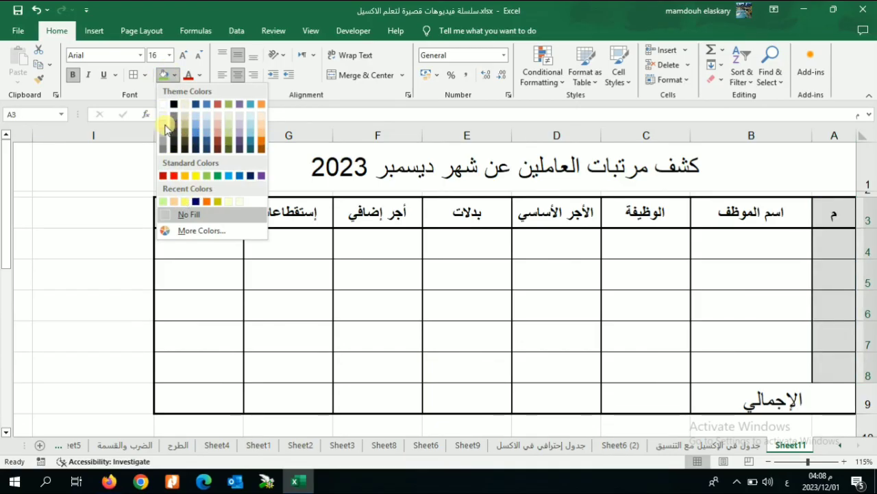
pyautogui.click(164, 129)
pyautogui.click(249, 251)
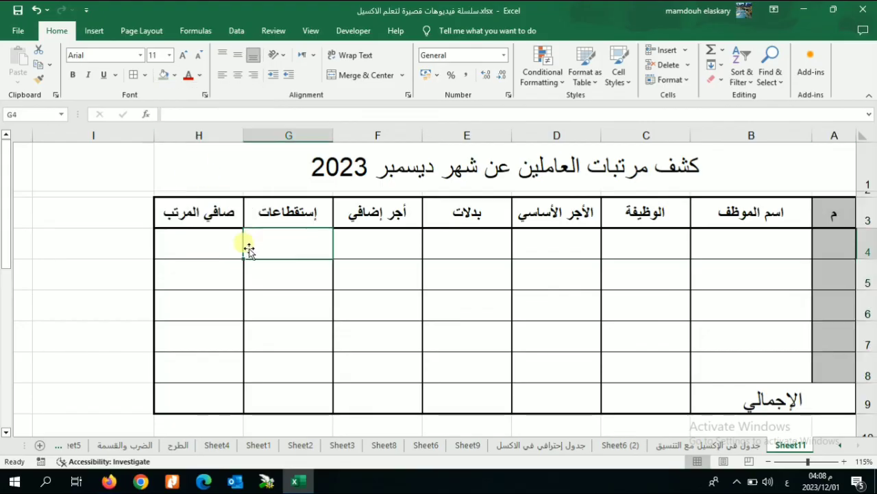
# Fill the net salary column H3:H9 with salmon
pyautogui.moveTo(216, 209); pyautogui.dragTo(185, 397)
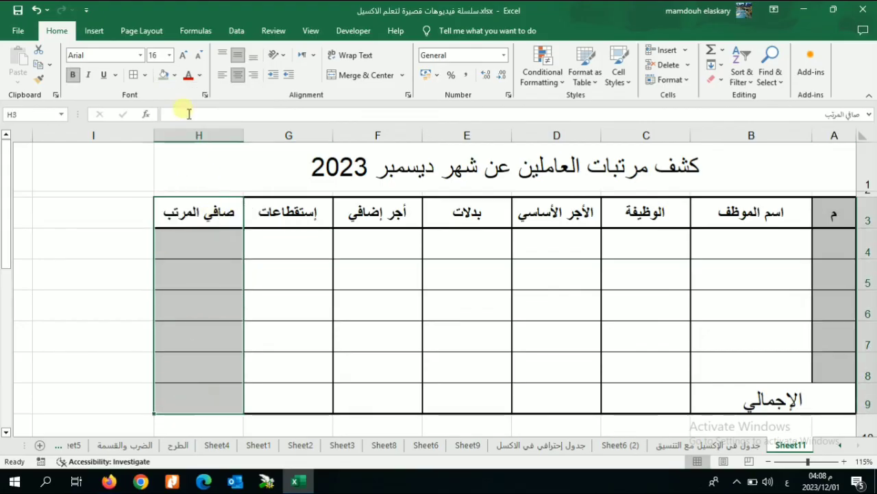
pyautogui.click(174, 76)
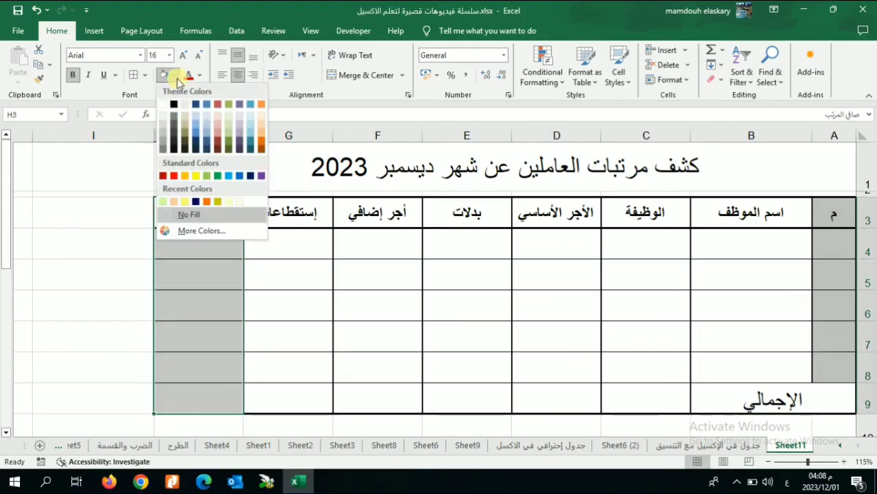
pyautogui.click(216, 129)
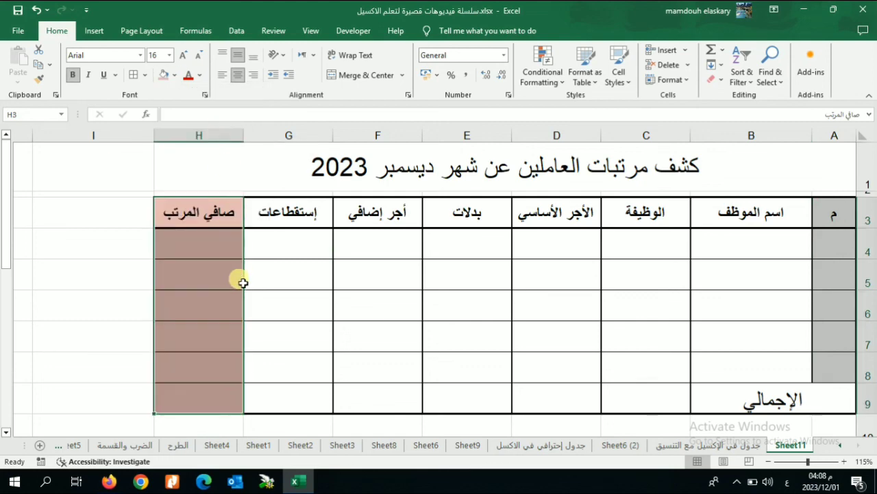
pyautogui.click(239, 278)
# Fill the merged الإجمالي total cell with green
pyautogui.click(788, 401)
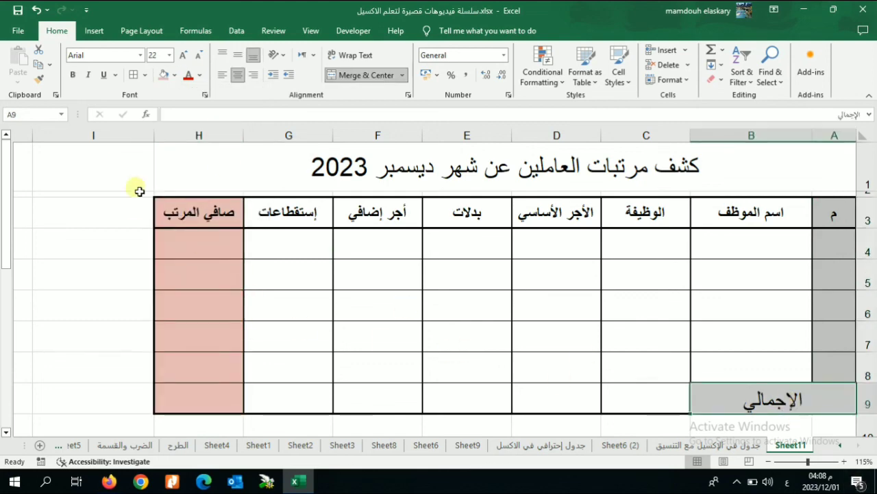
pyautogui.click(174, 75)
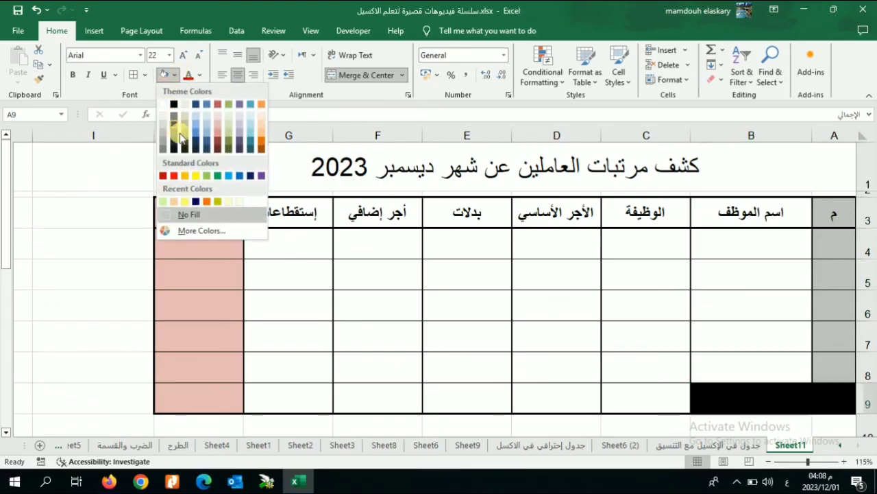
pyautogui.click(210, 176)
pyautogui.click(548, 316)
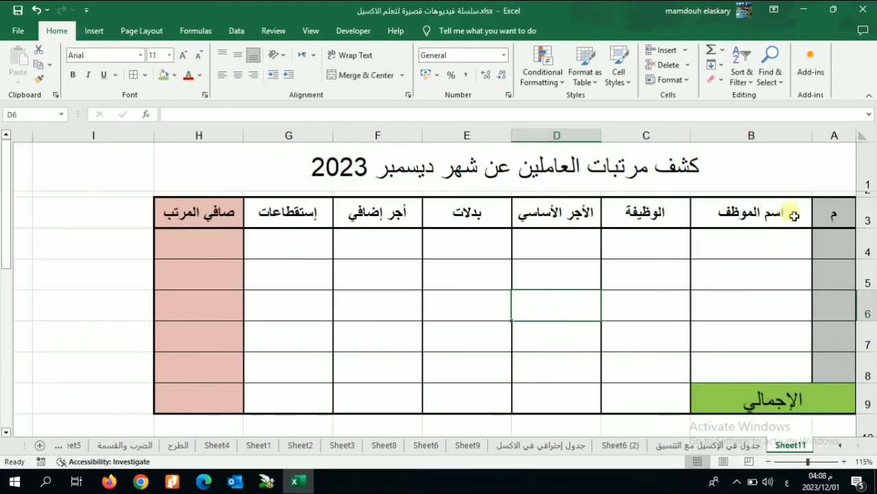
# Fill header cells B3:G3 with standard Yellow
pyautogui.click(754, 214)
pyautogui.moveTo(672, 220); pyautogui.dragTo(251, 213)
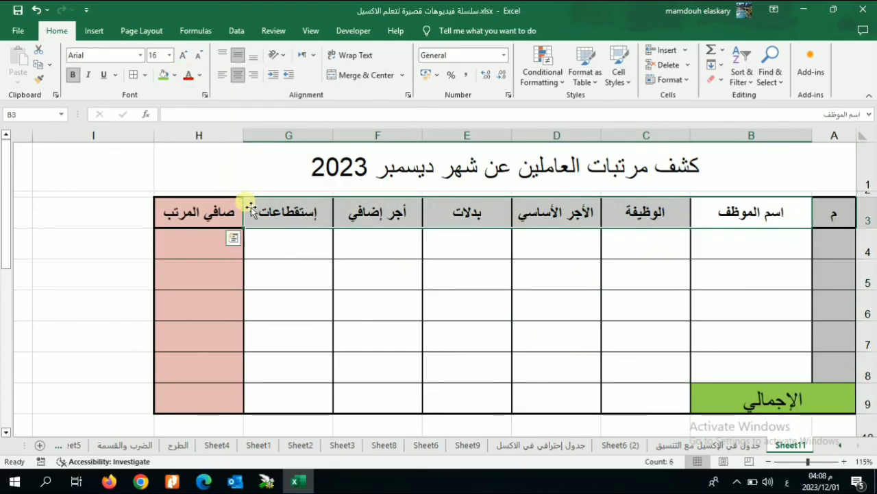
pyautogui.click(174, 76)
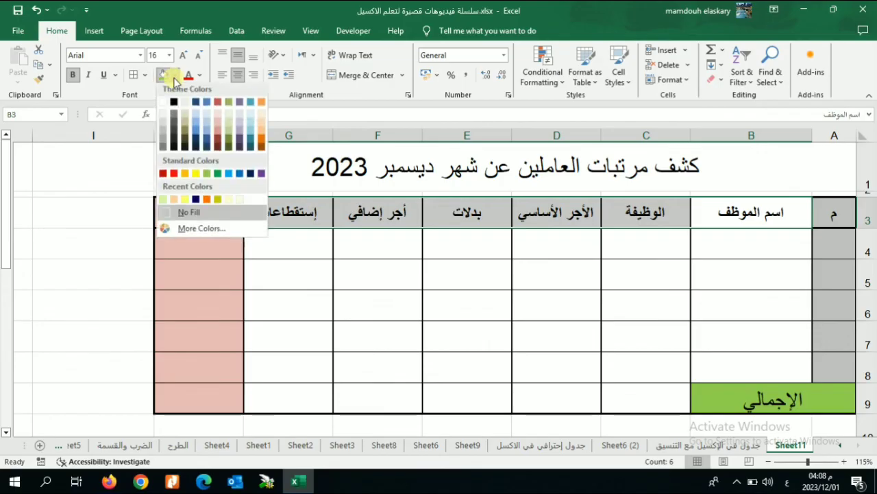
pyautogui.click(197, 179)
pyautogui.click(99, 368)
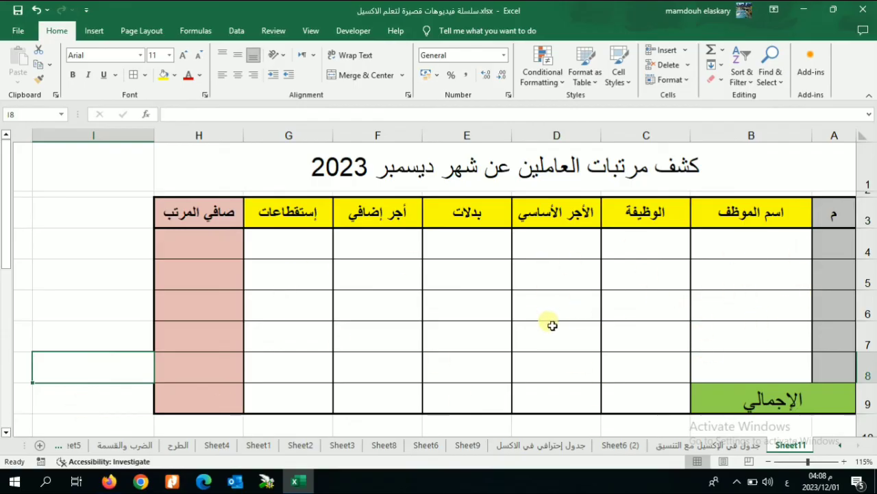
pyautogui.click(55, 411)
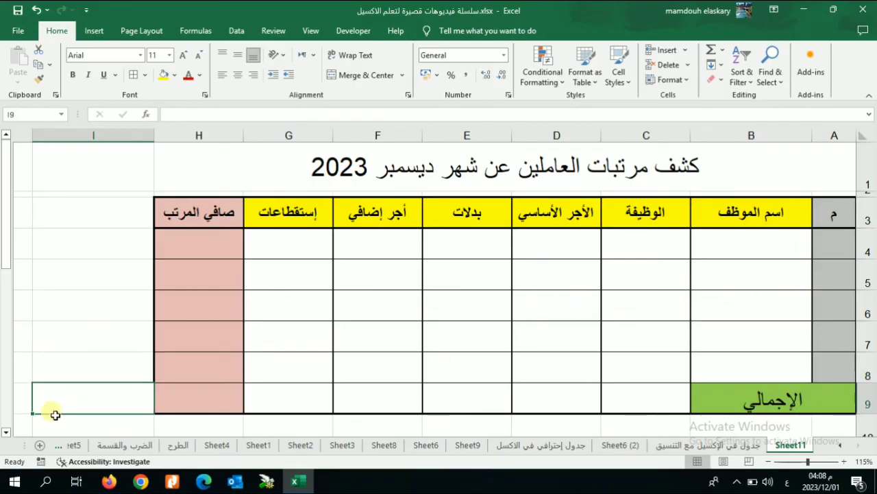
pyautogui.click(25, 427)
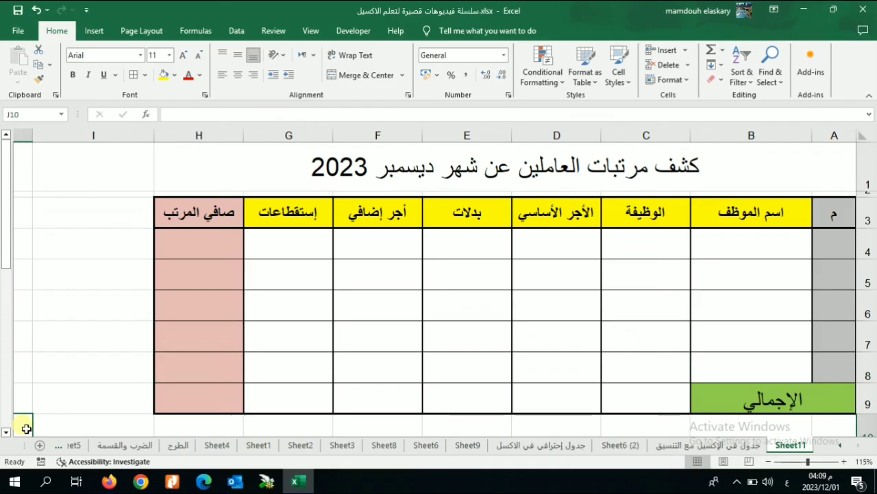